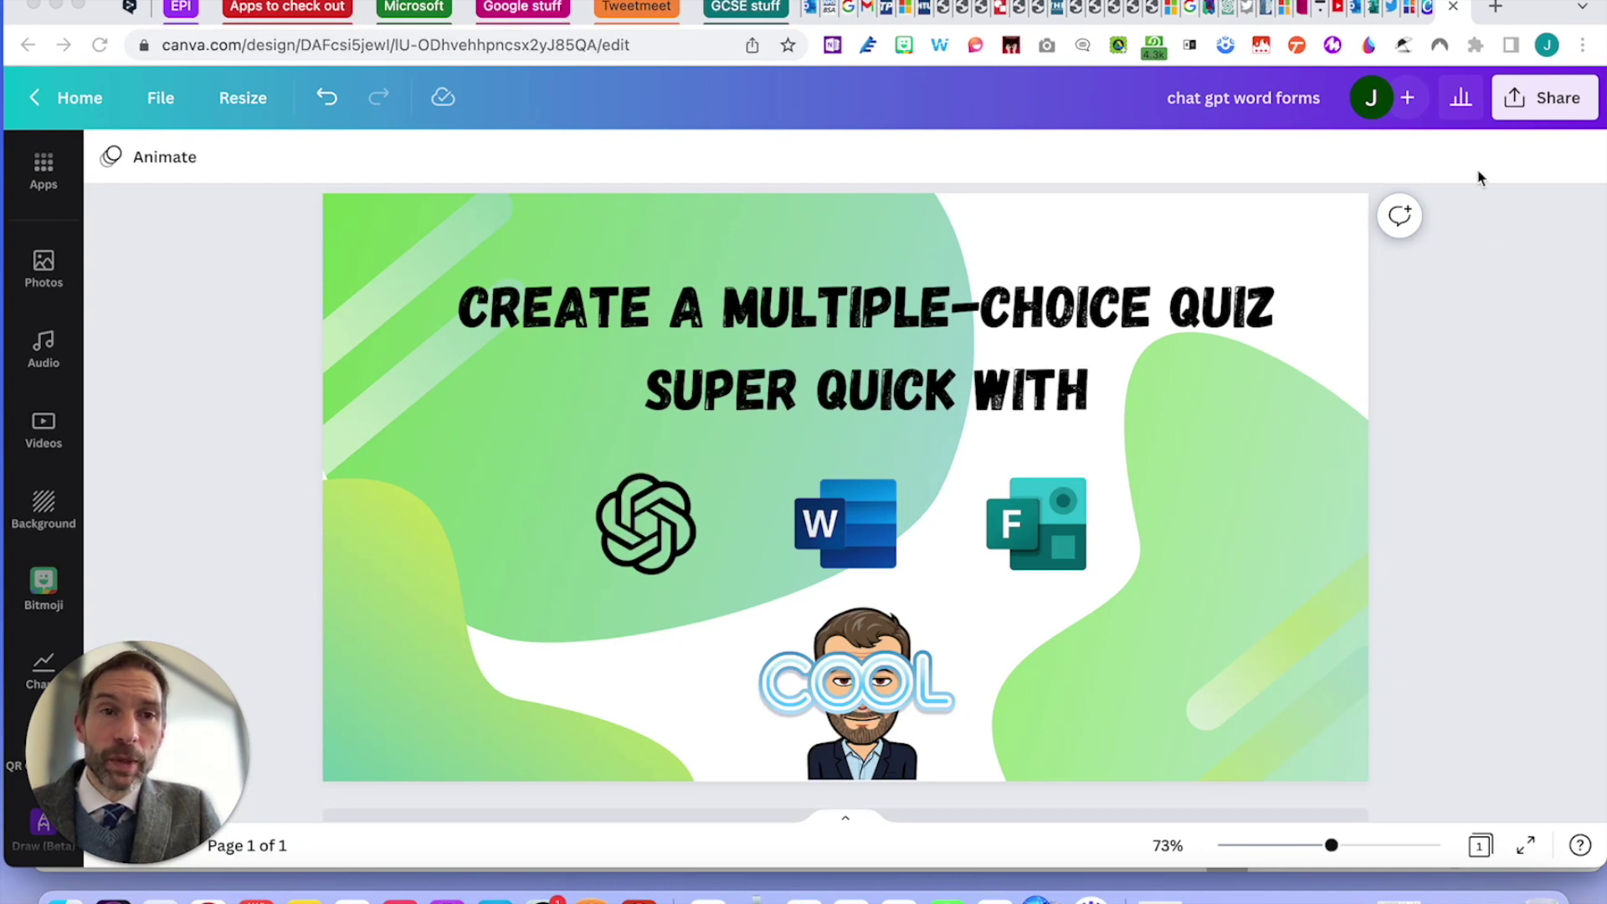
Switch to the ChatGPT conversation with the French passage and generated quiz questions
left_click(1231, 16)
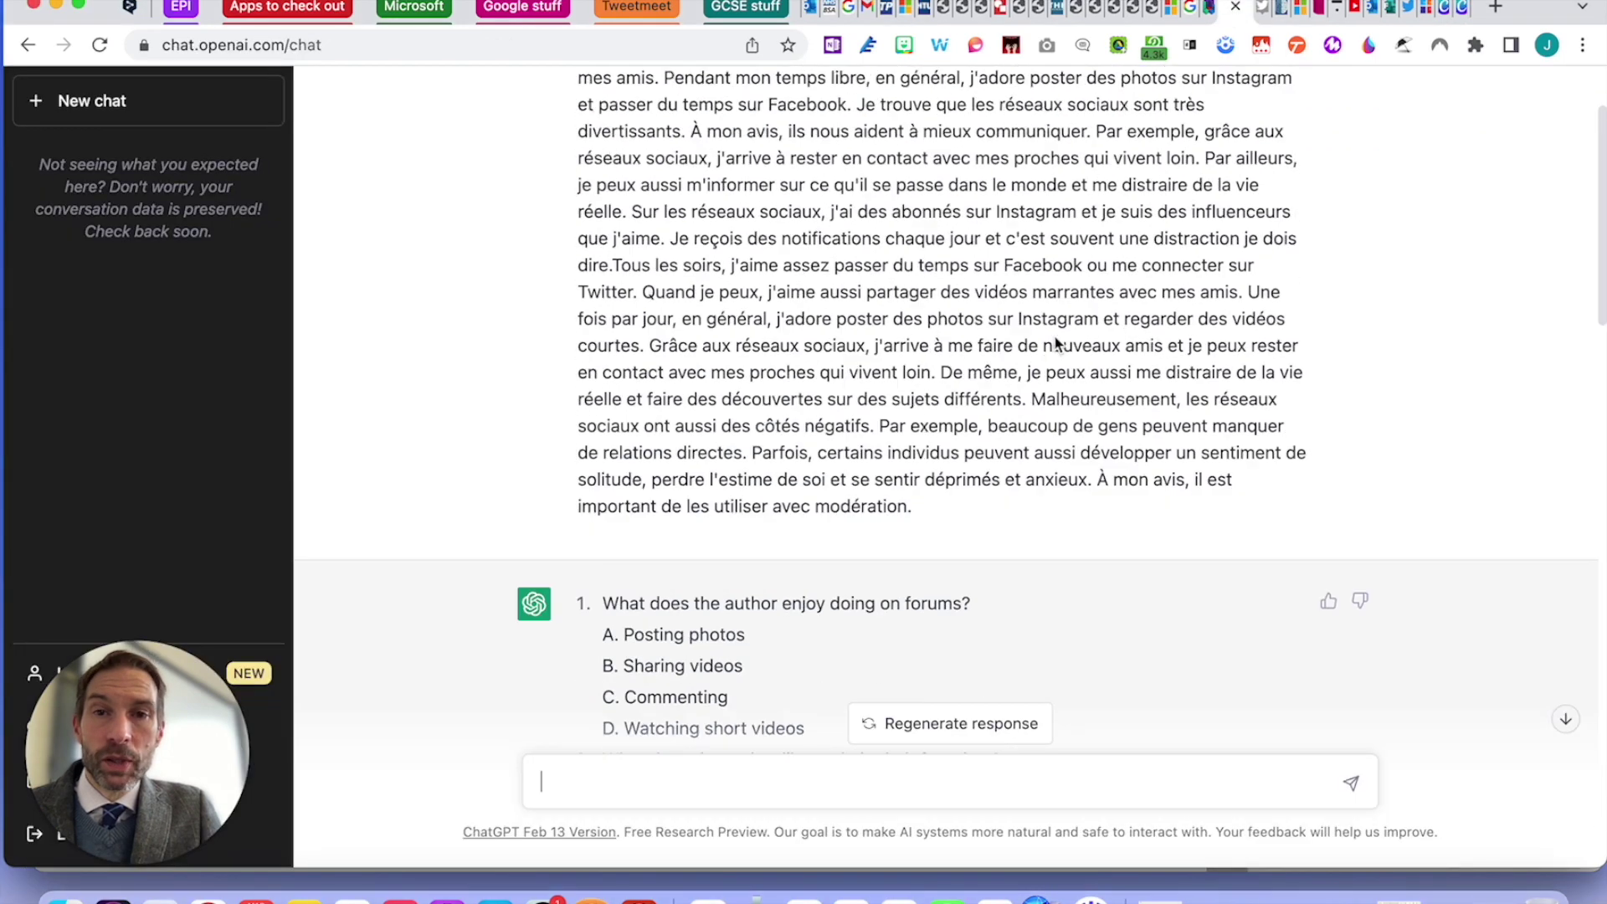
scroll(1056, 343, "up", 3)
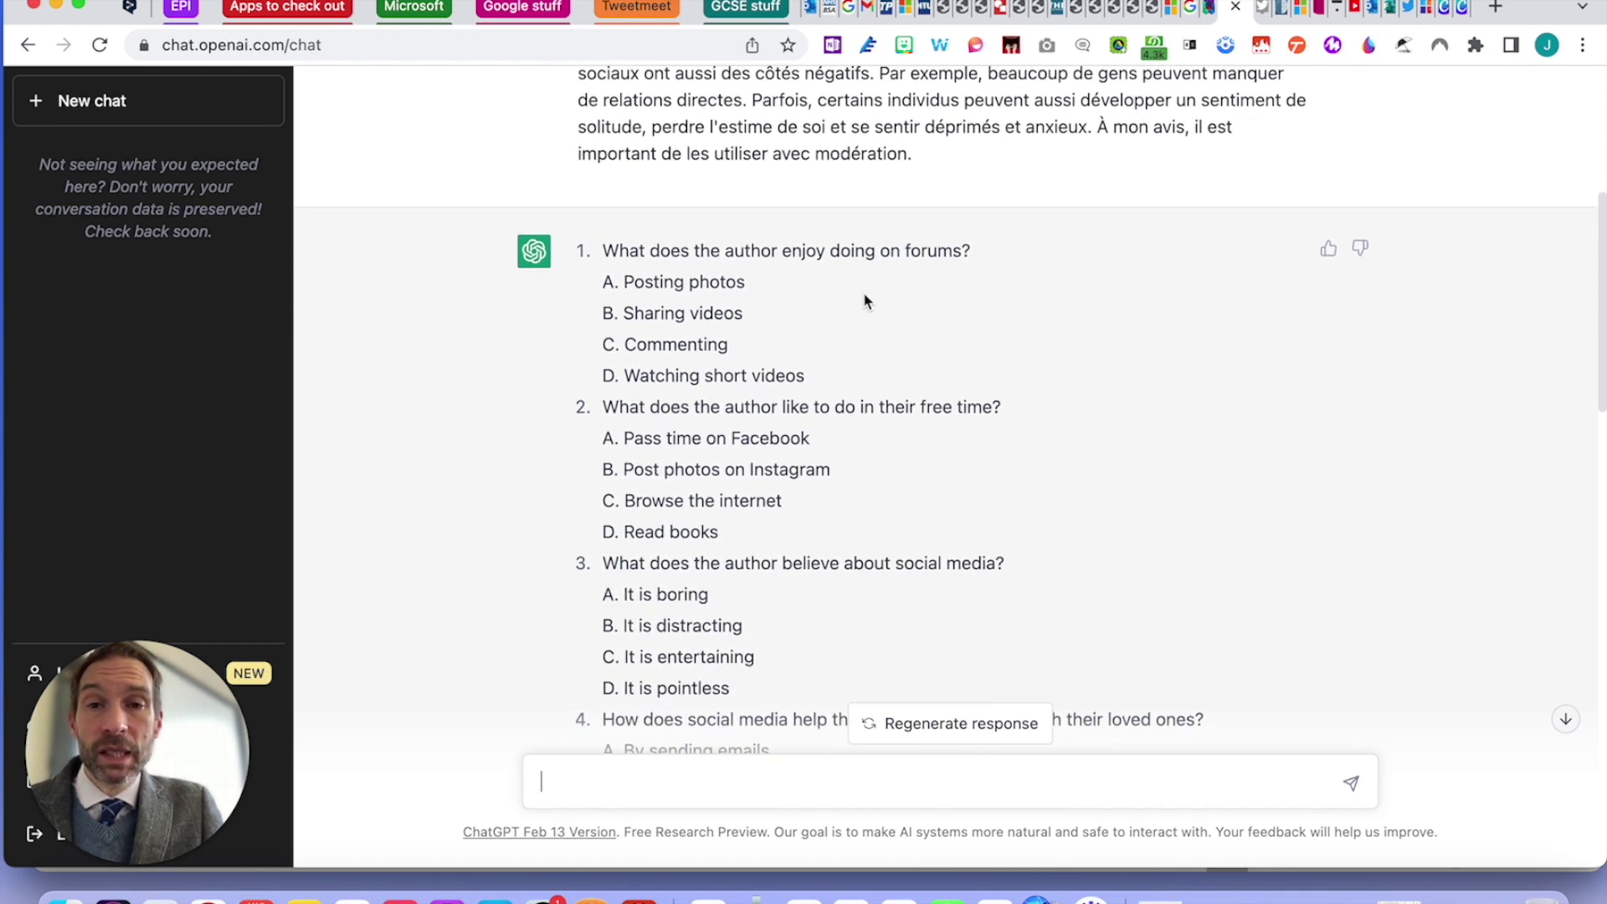
scroll(850, 357, "down", 12)
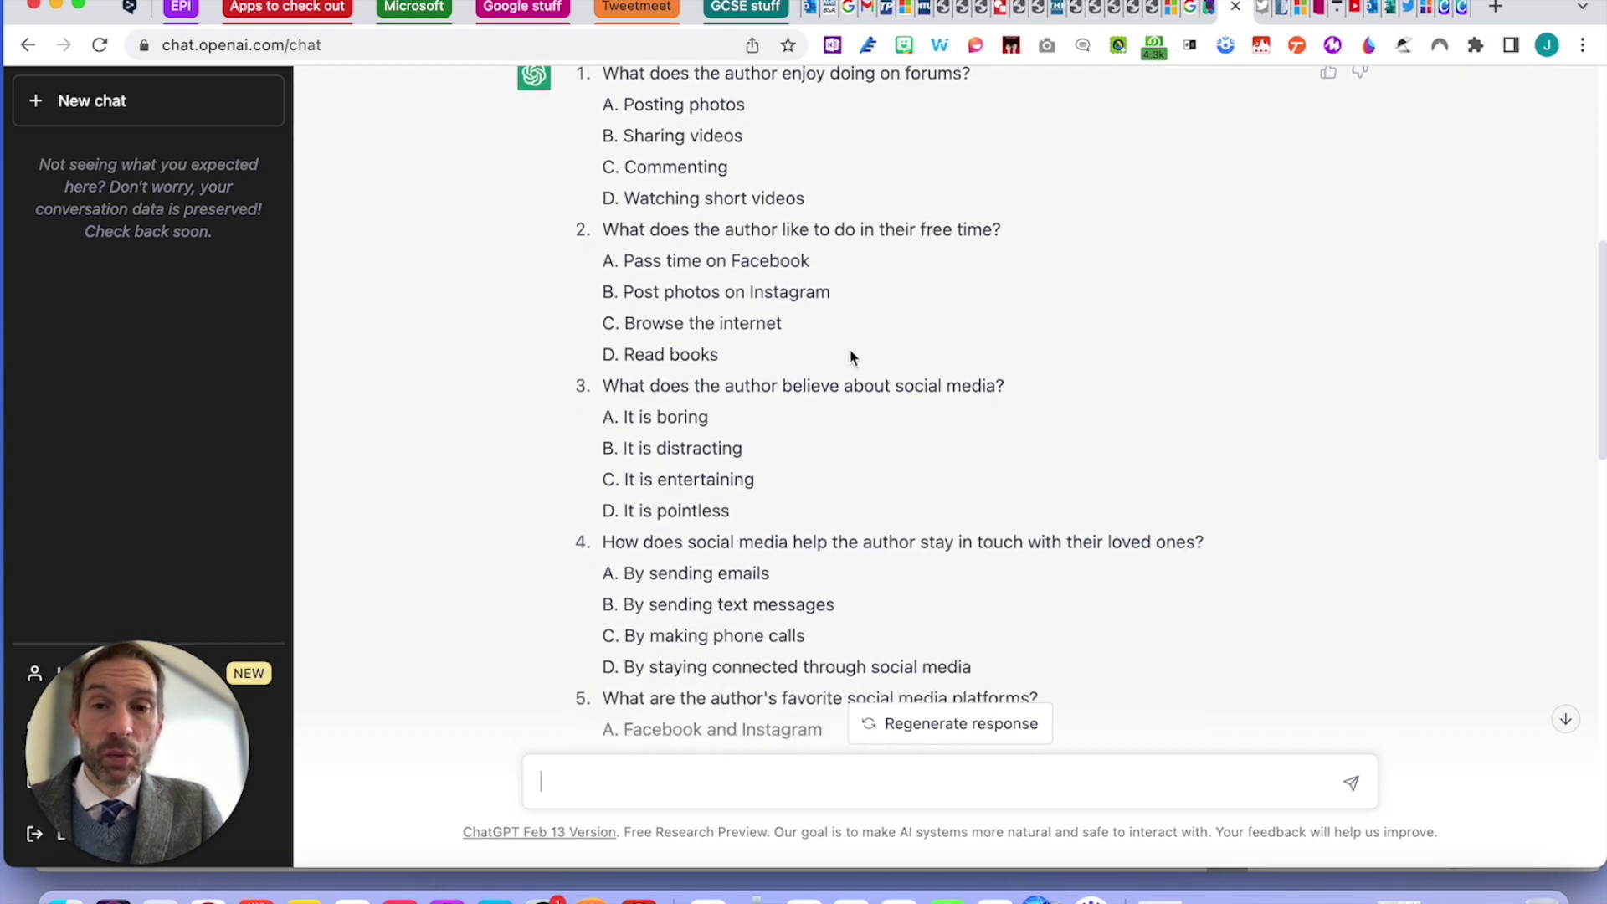
scroll(851, 357, "down", 6)
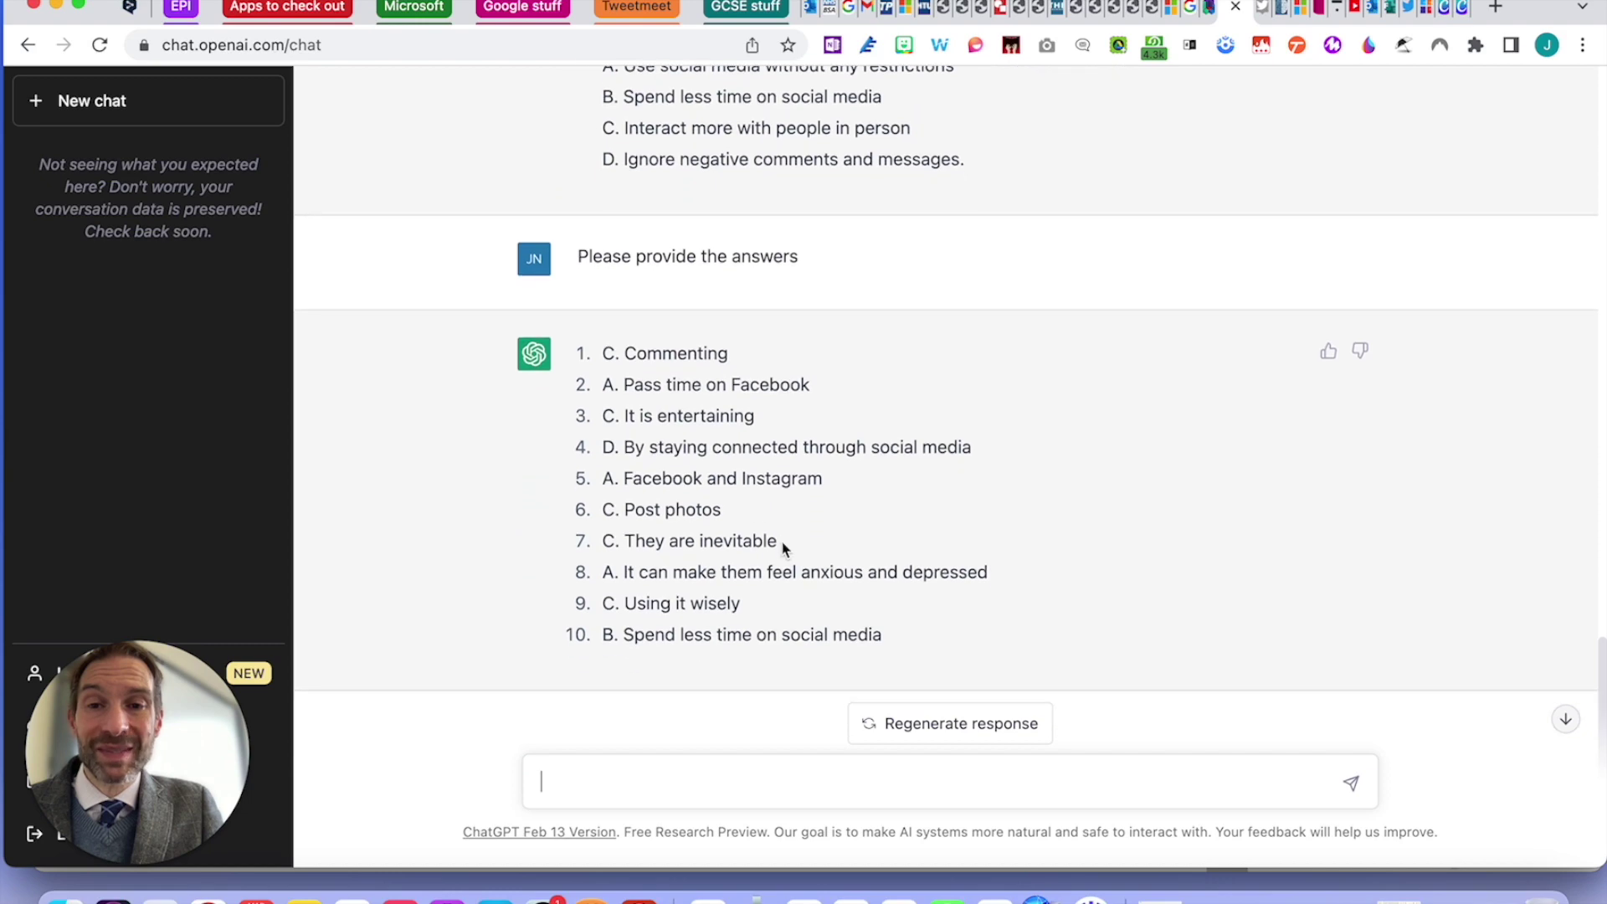
scroll(808, 548, "up", 3)
scroll(997, 326, "up", 15)
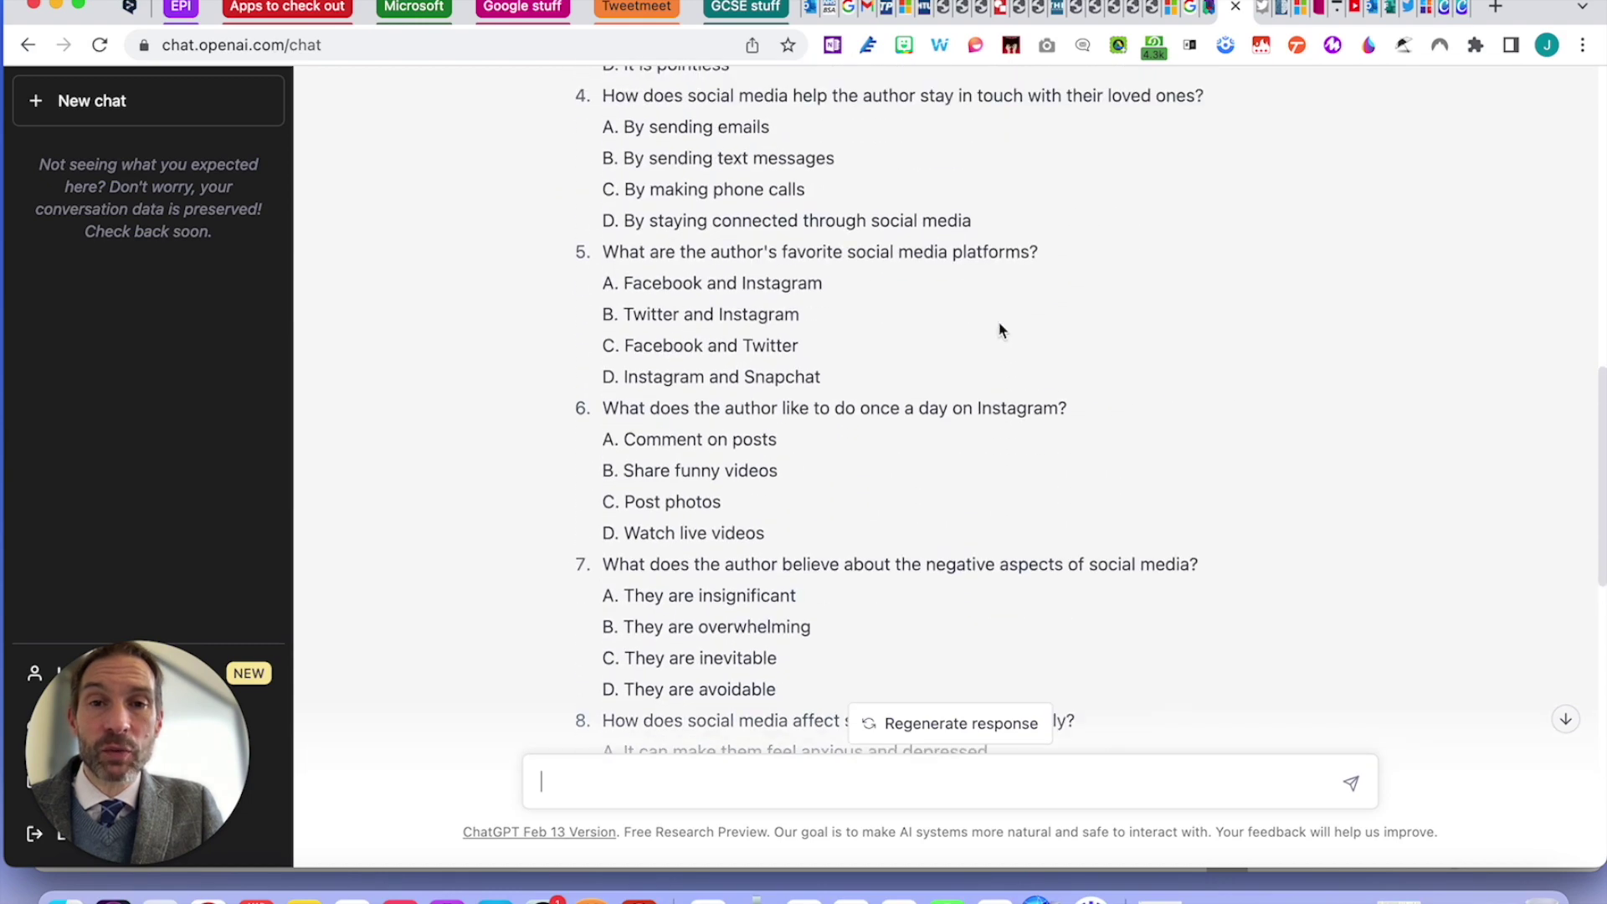
scroll(1046, 351, "up", 5)
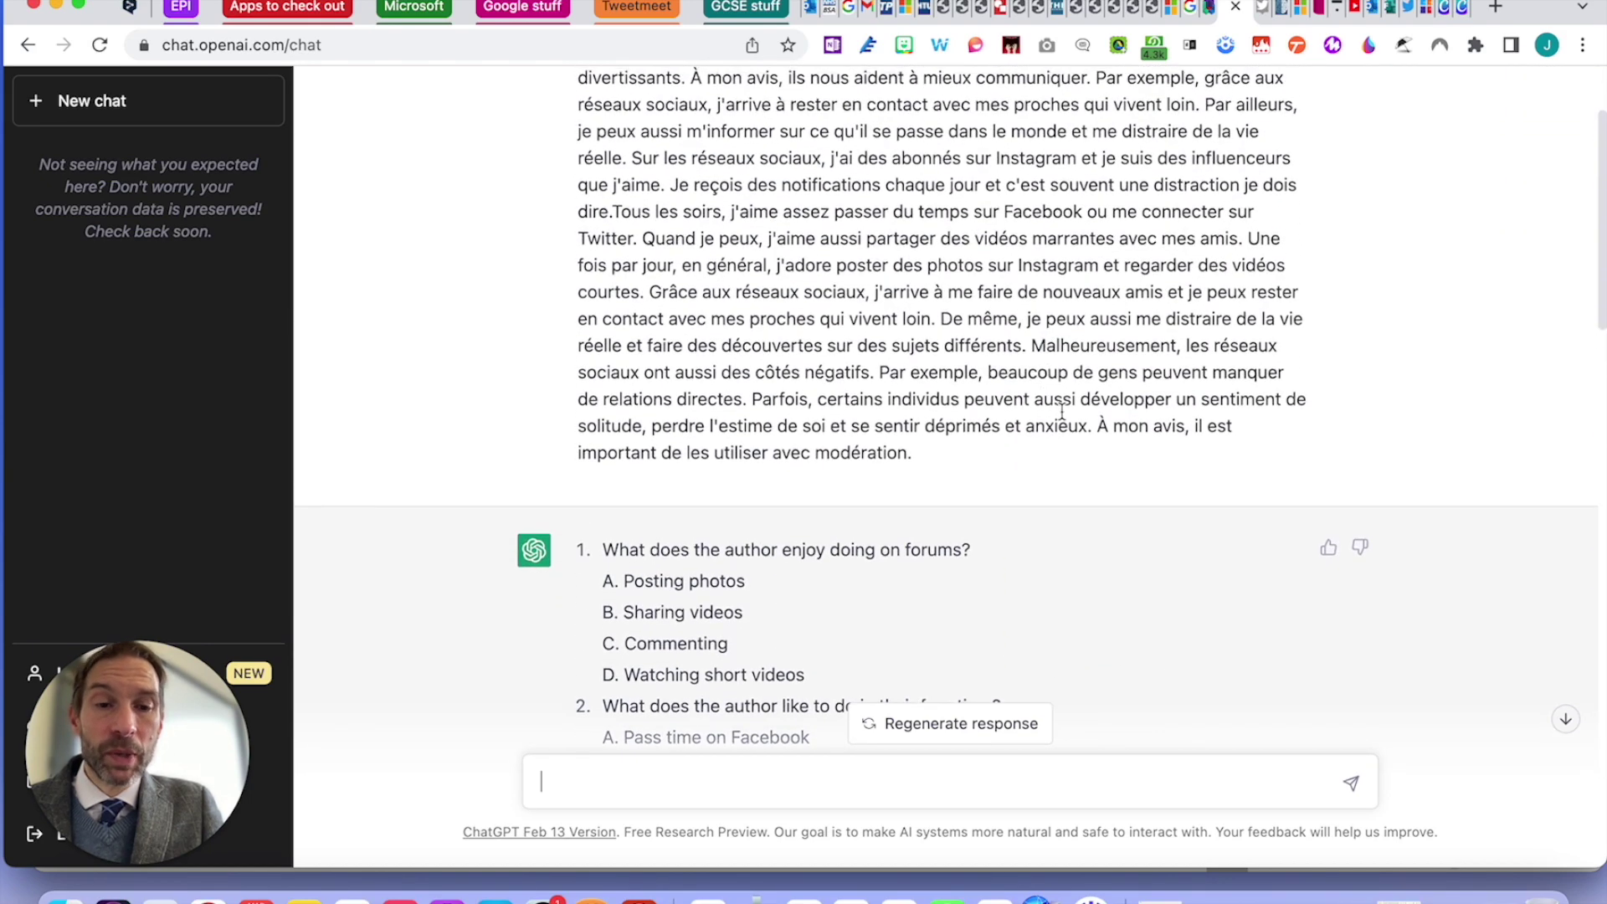
scroll(1071, 427, "down", 5)
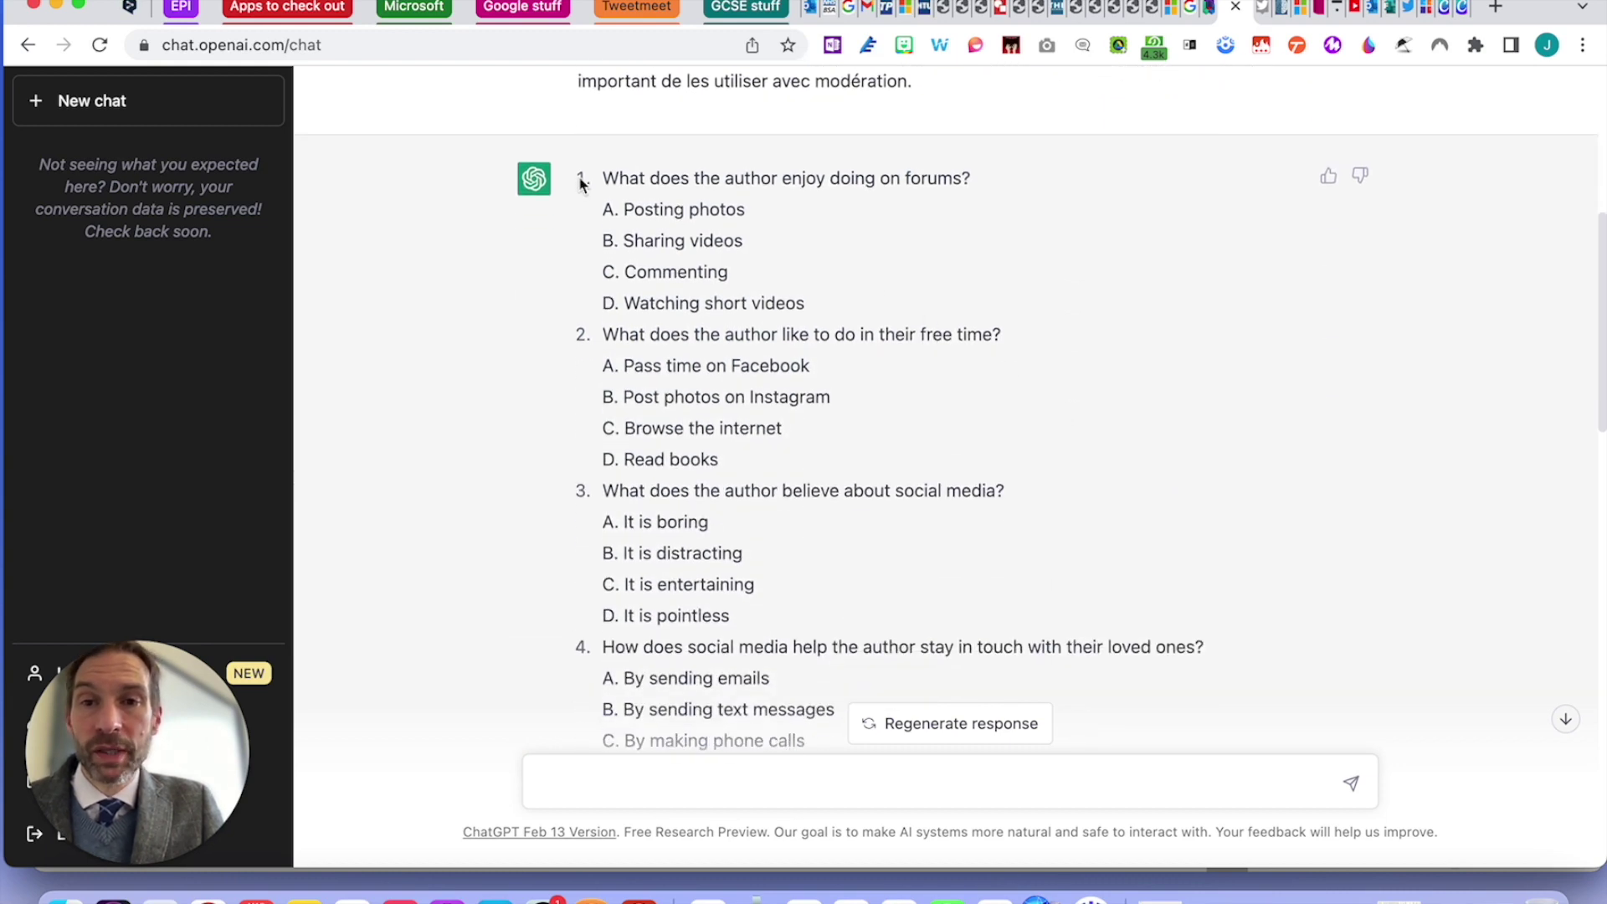
left_click_drag(581, 183, 1083, 456)
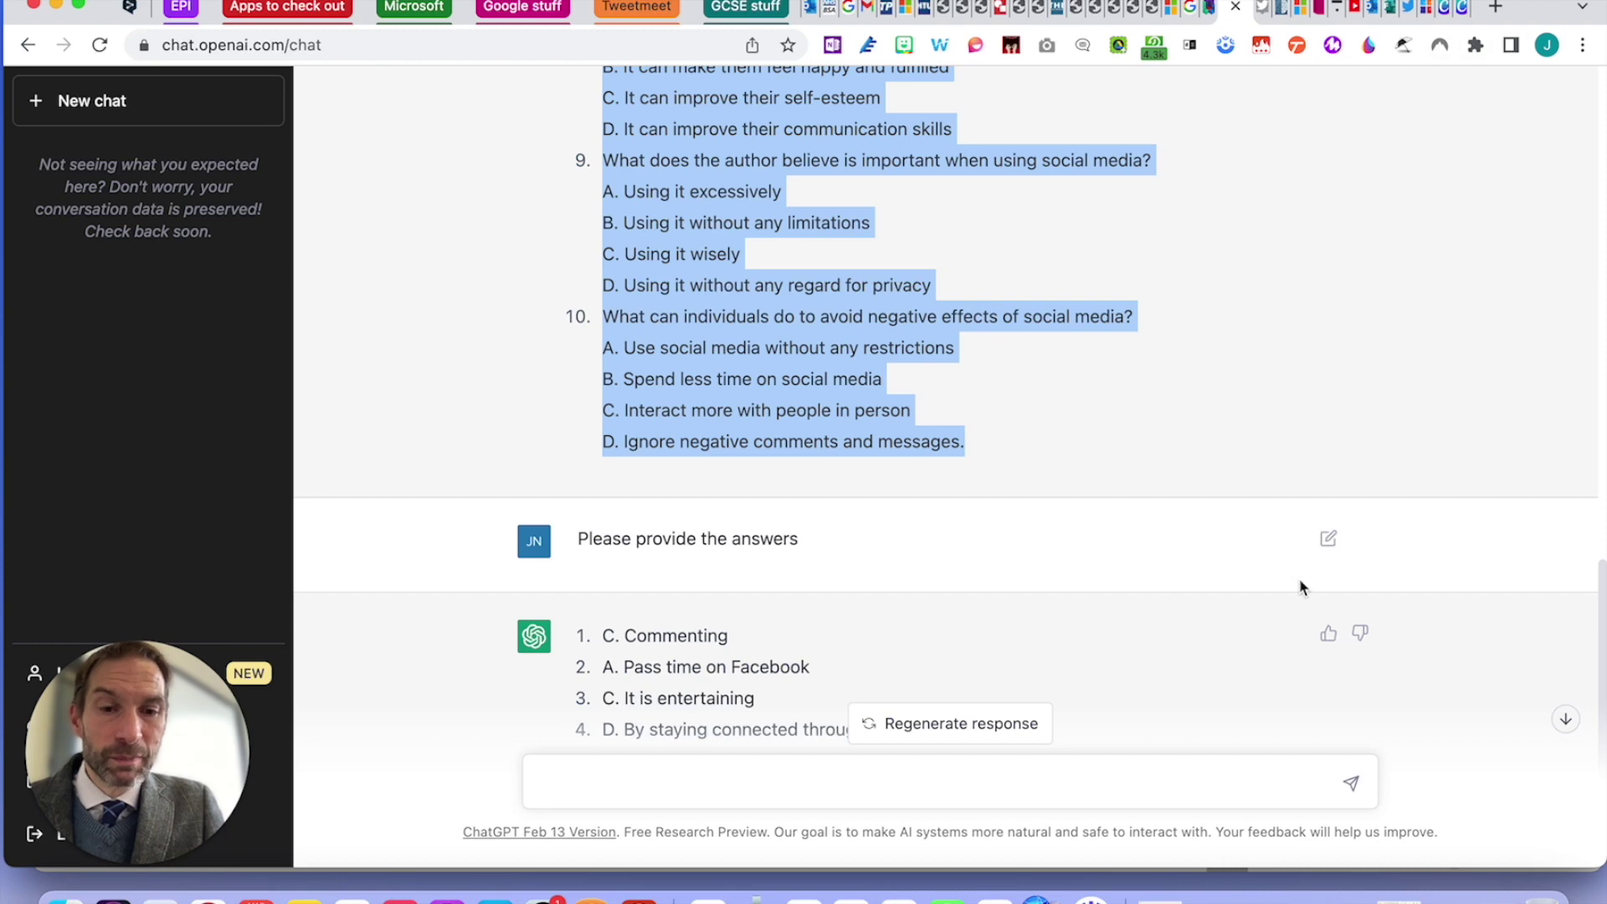
Bring the blank Word document 'reading 2' to the front
left_click(995, 899)
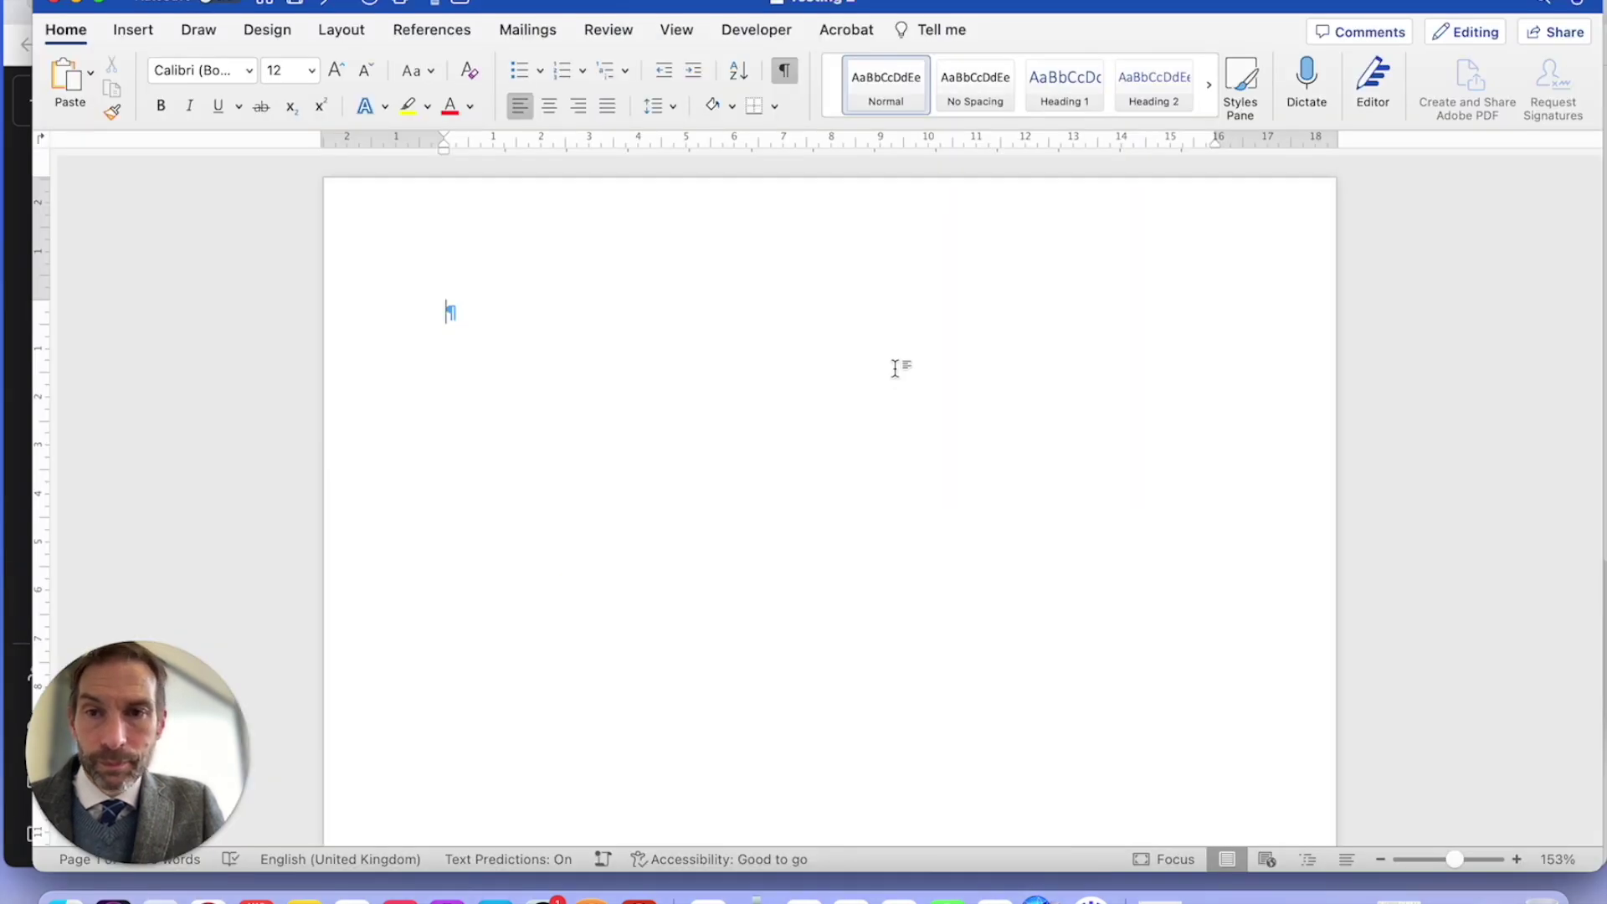
Paste the ten quiz questions into Word with Keep Text Only, each option on its own line
key("super+v")
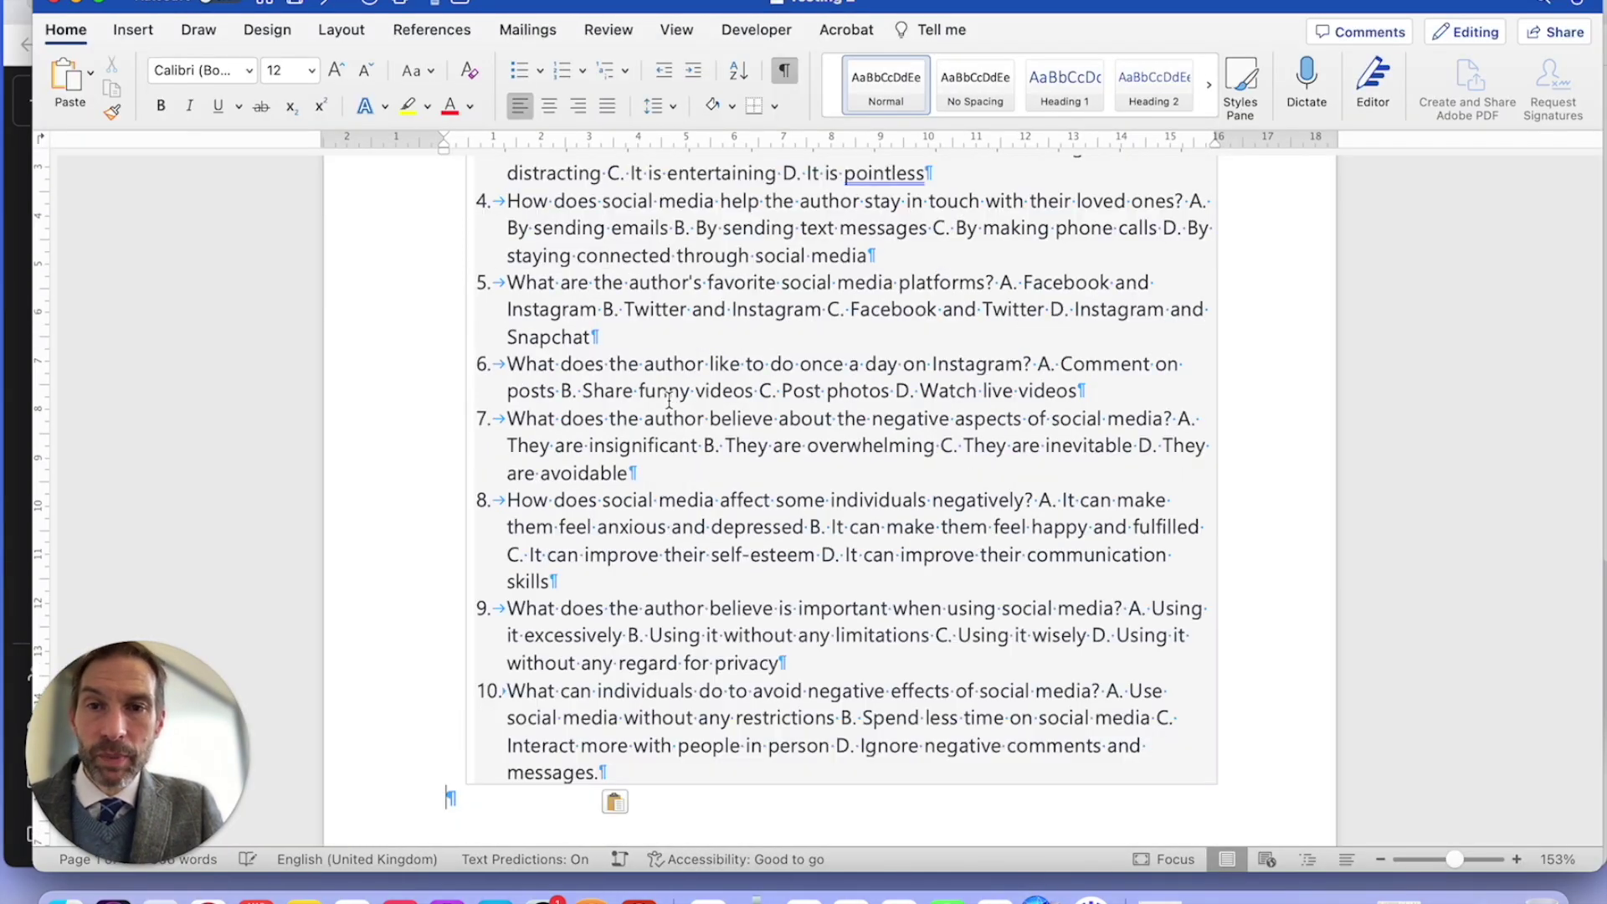
scroll(872, 499, "down", 5)
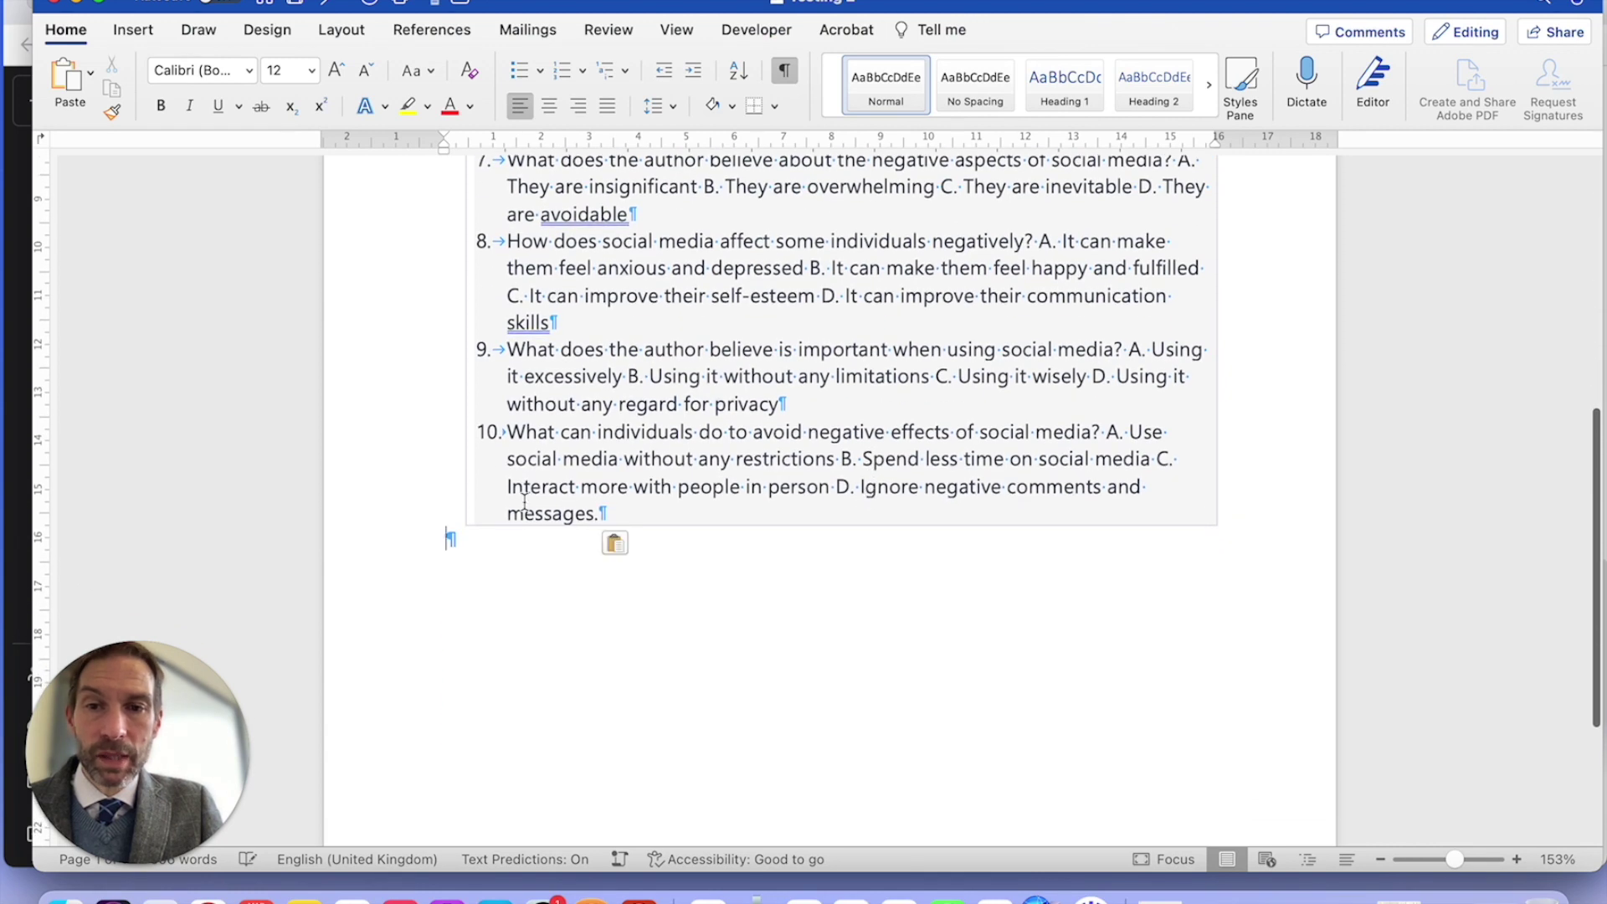
left_click(632, 545)
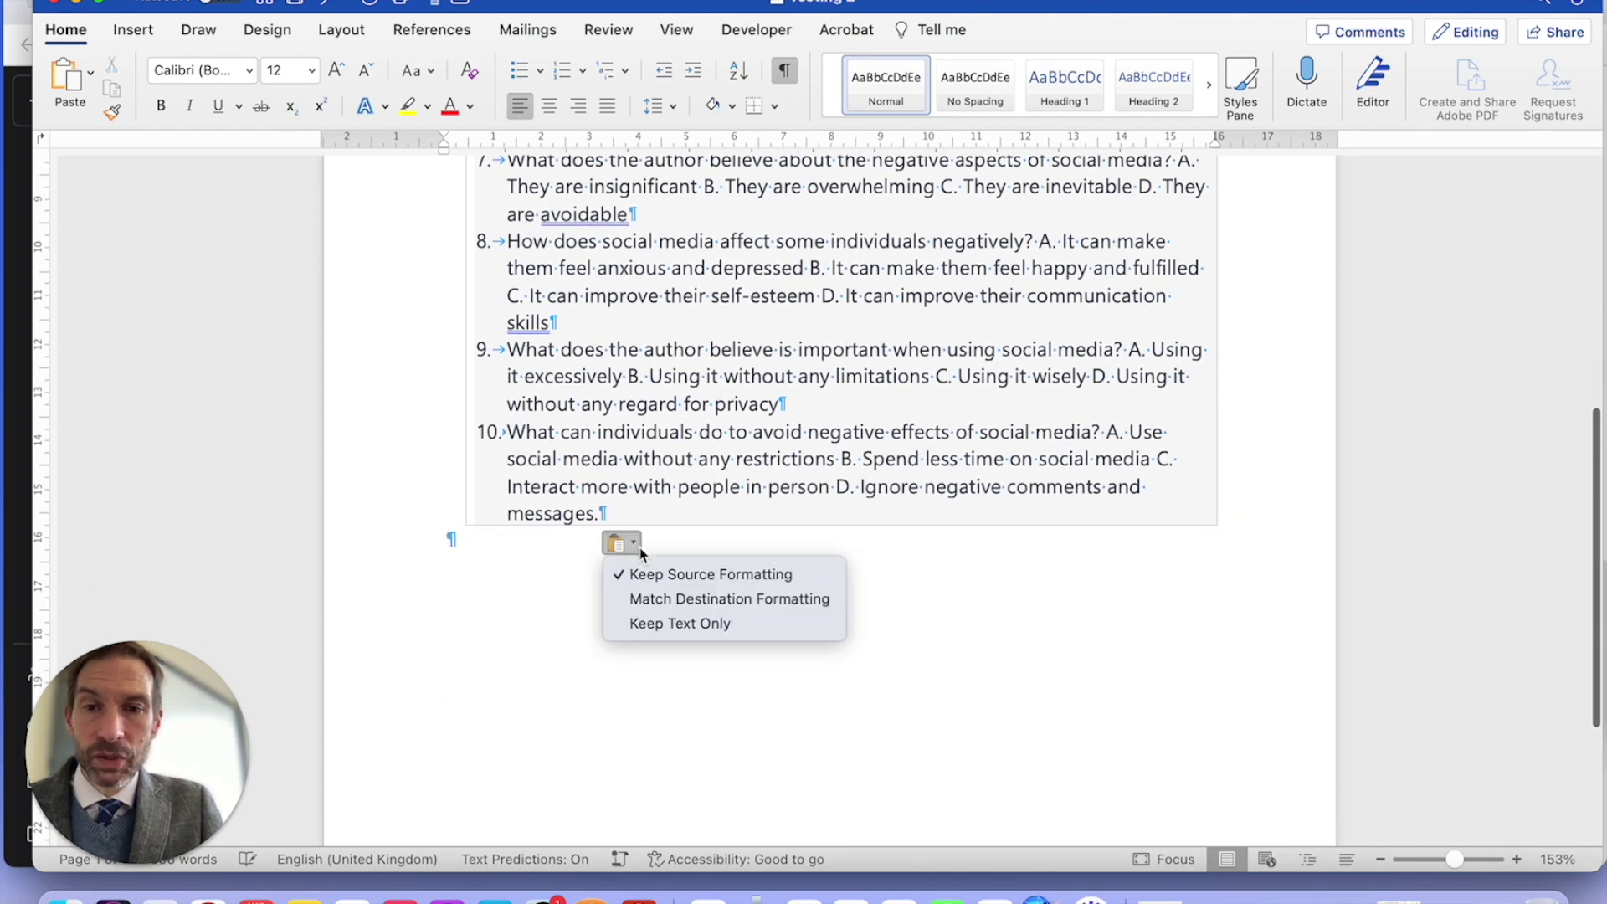
left_click(668, 622)
scroll(929, 520, "down", 10)
scroll(929, 520, "up", 12)
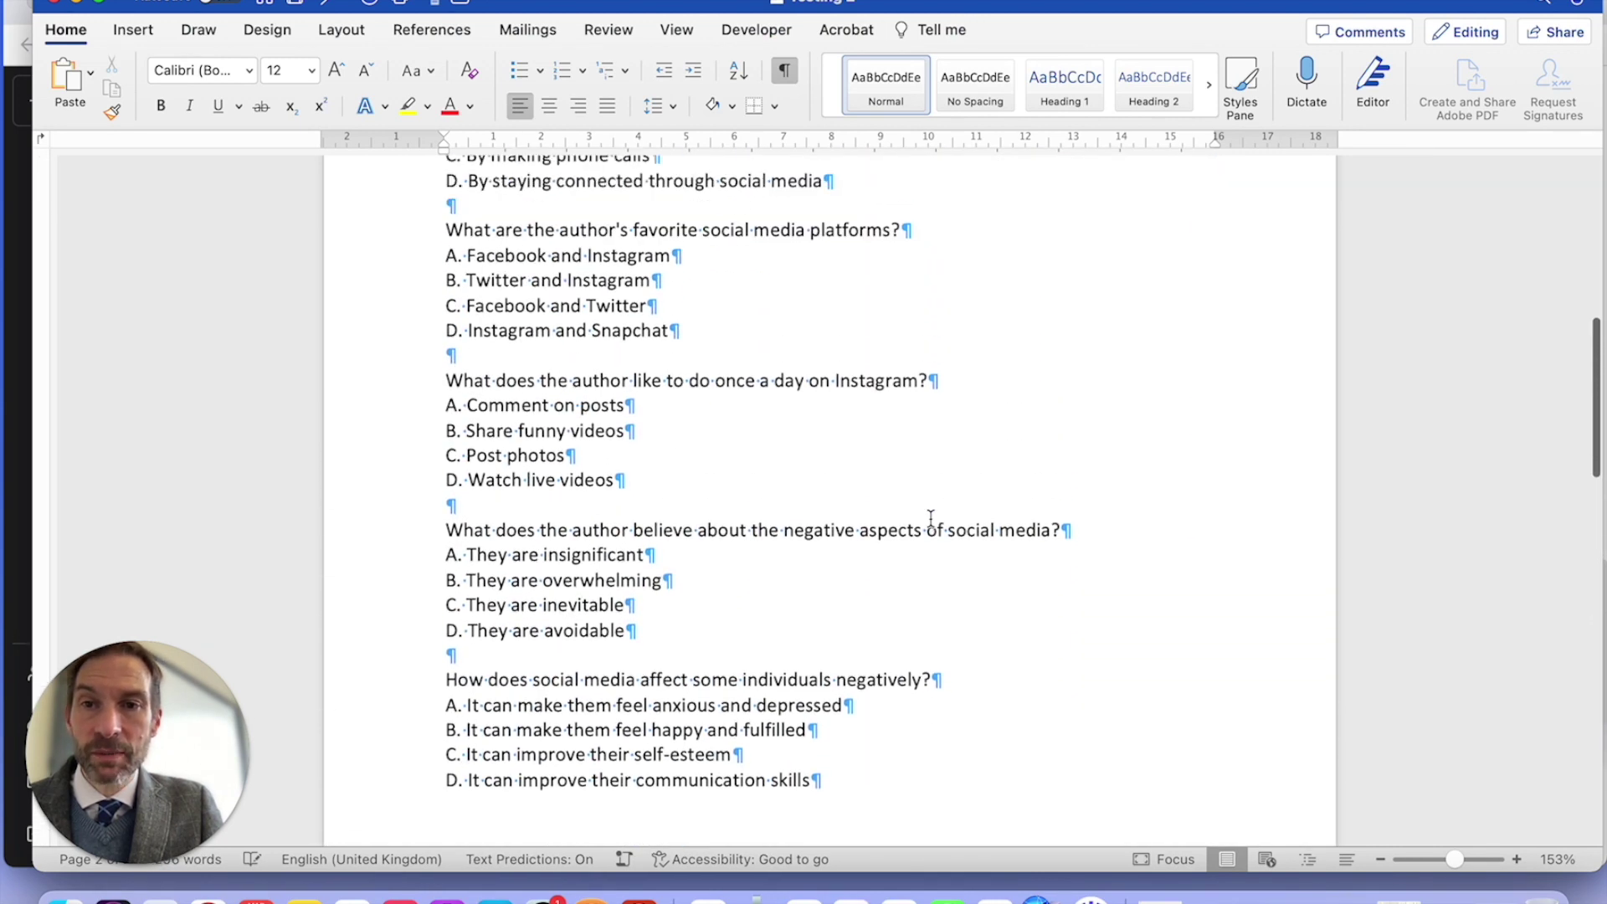
scroll(931, 519, "up", 7)
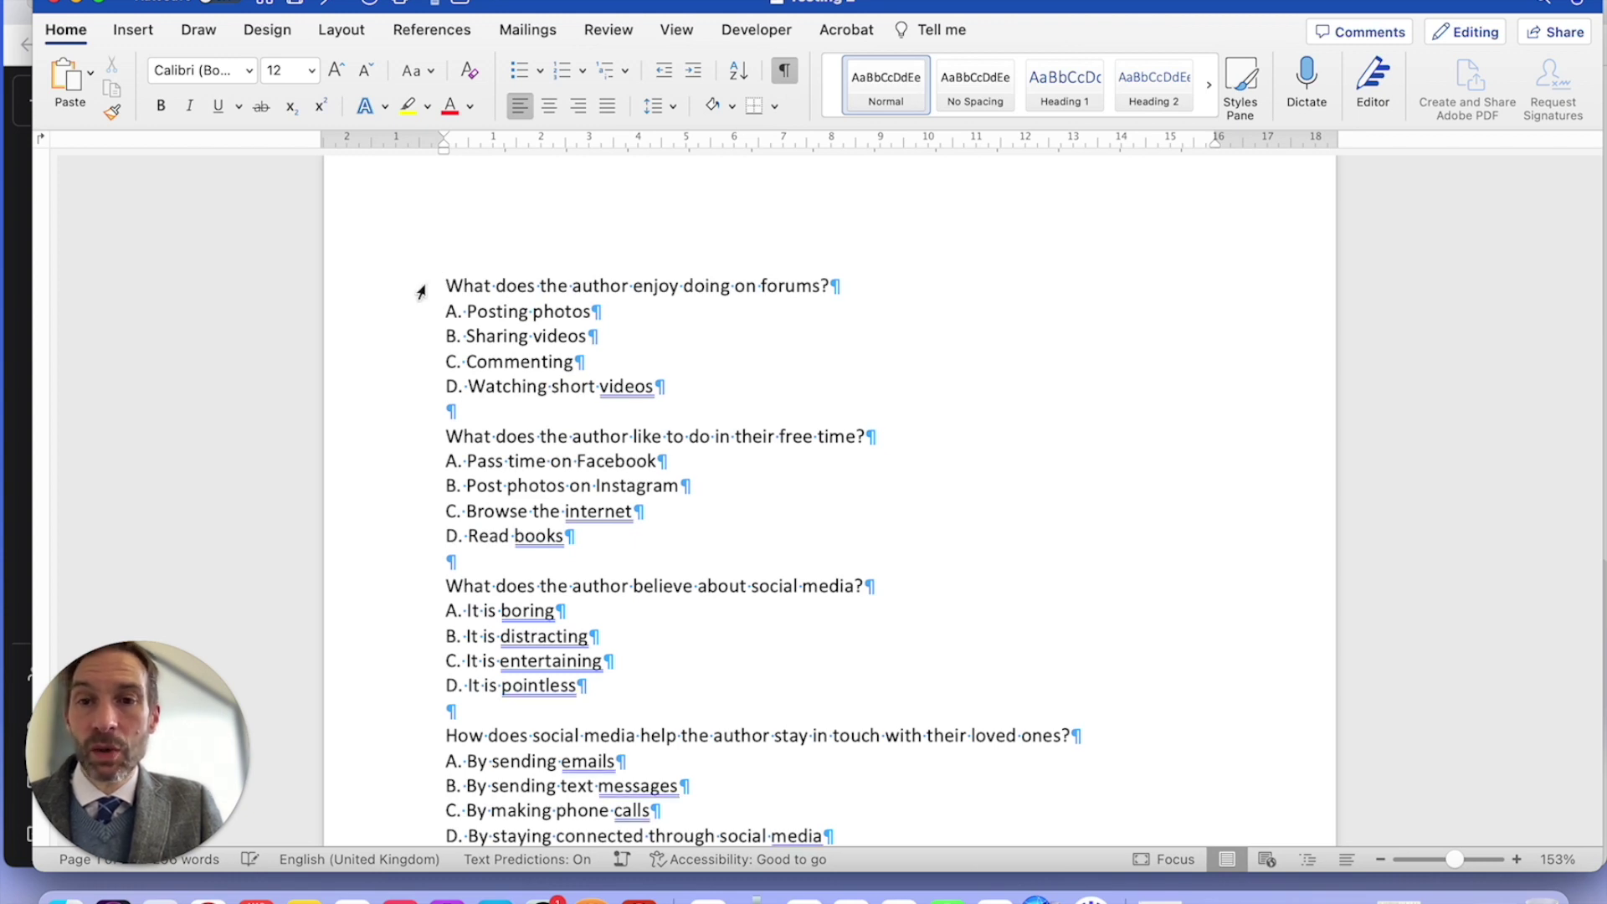
Apply numbering to all the quiz text and save the Word document
triple_click(422, 291)
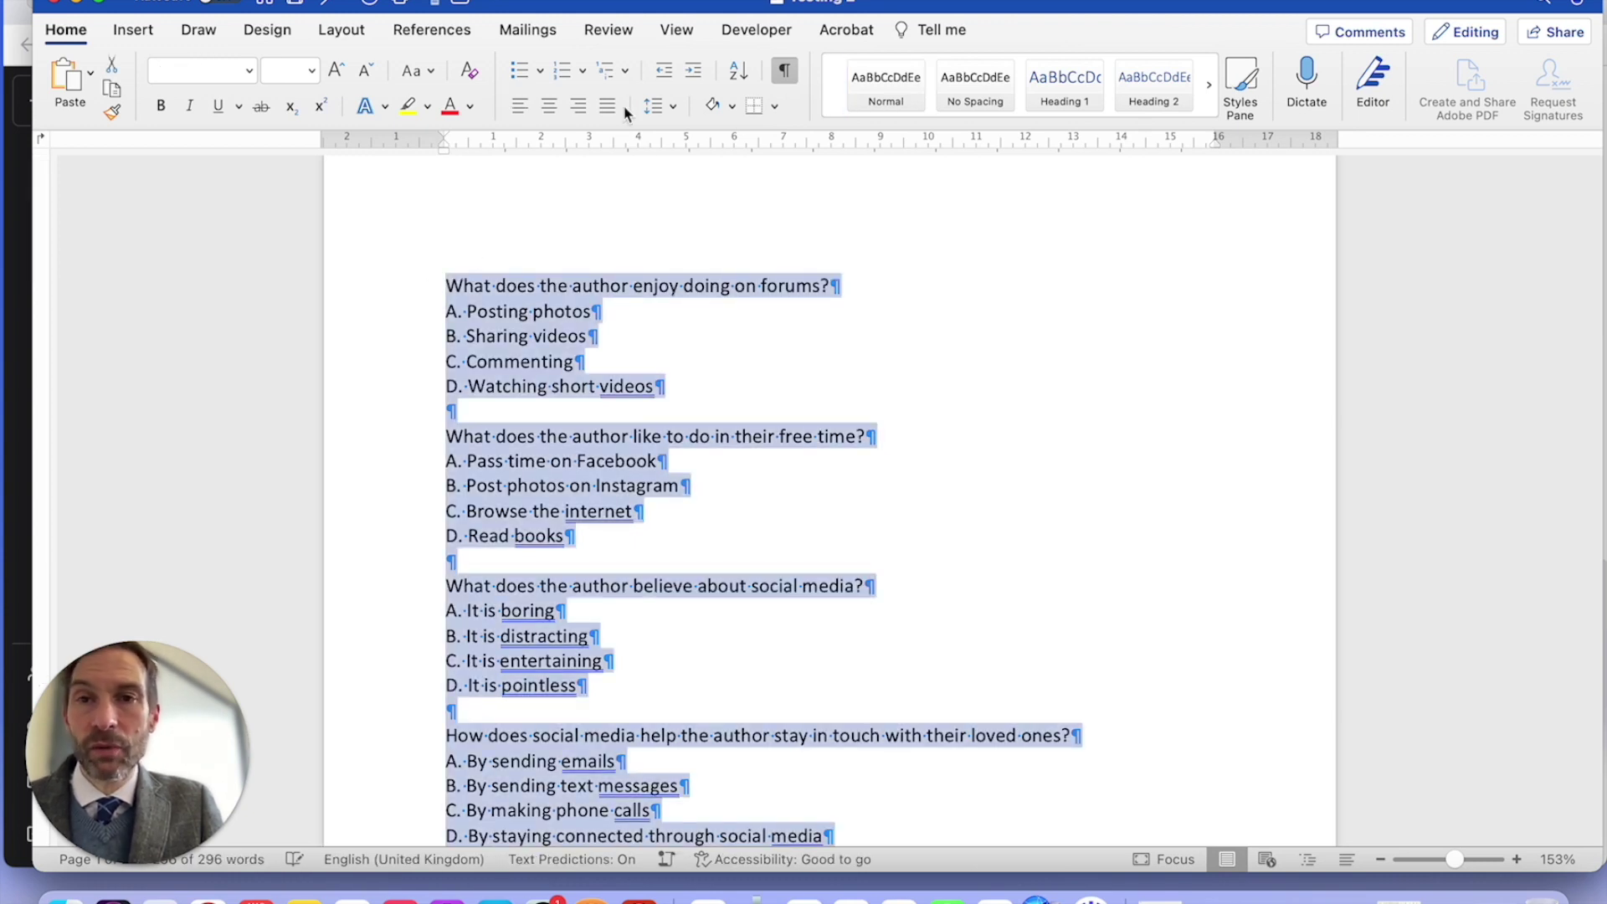
left_click(562, 71)
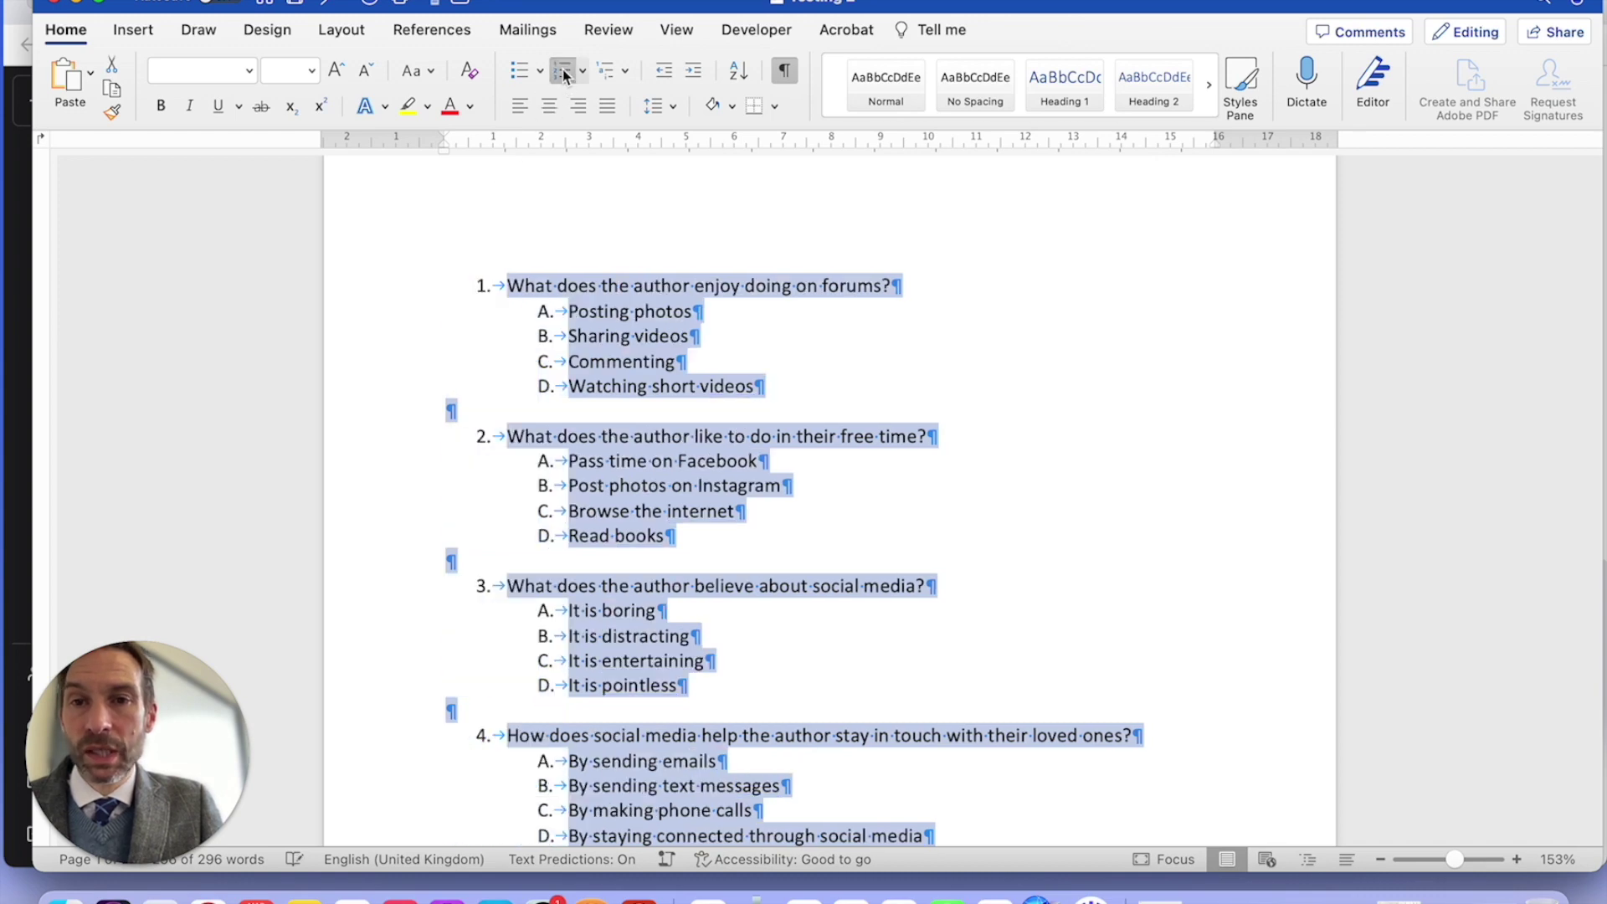
left_click(952, 349)
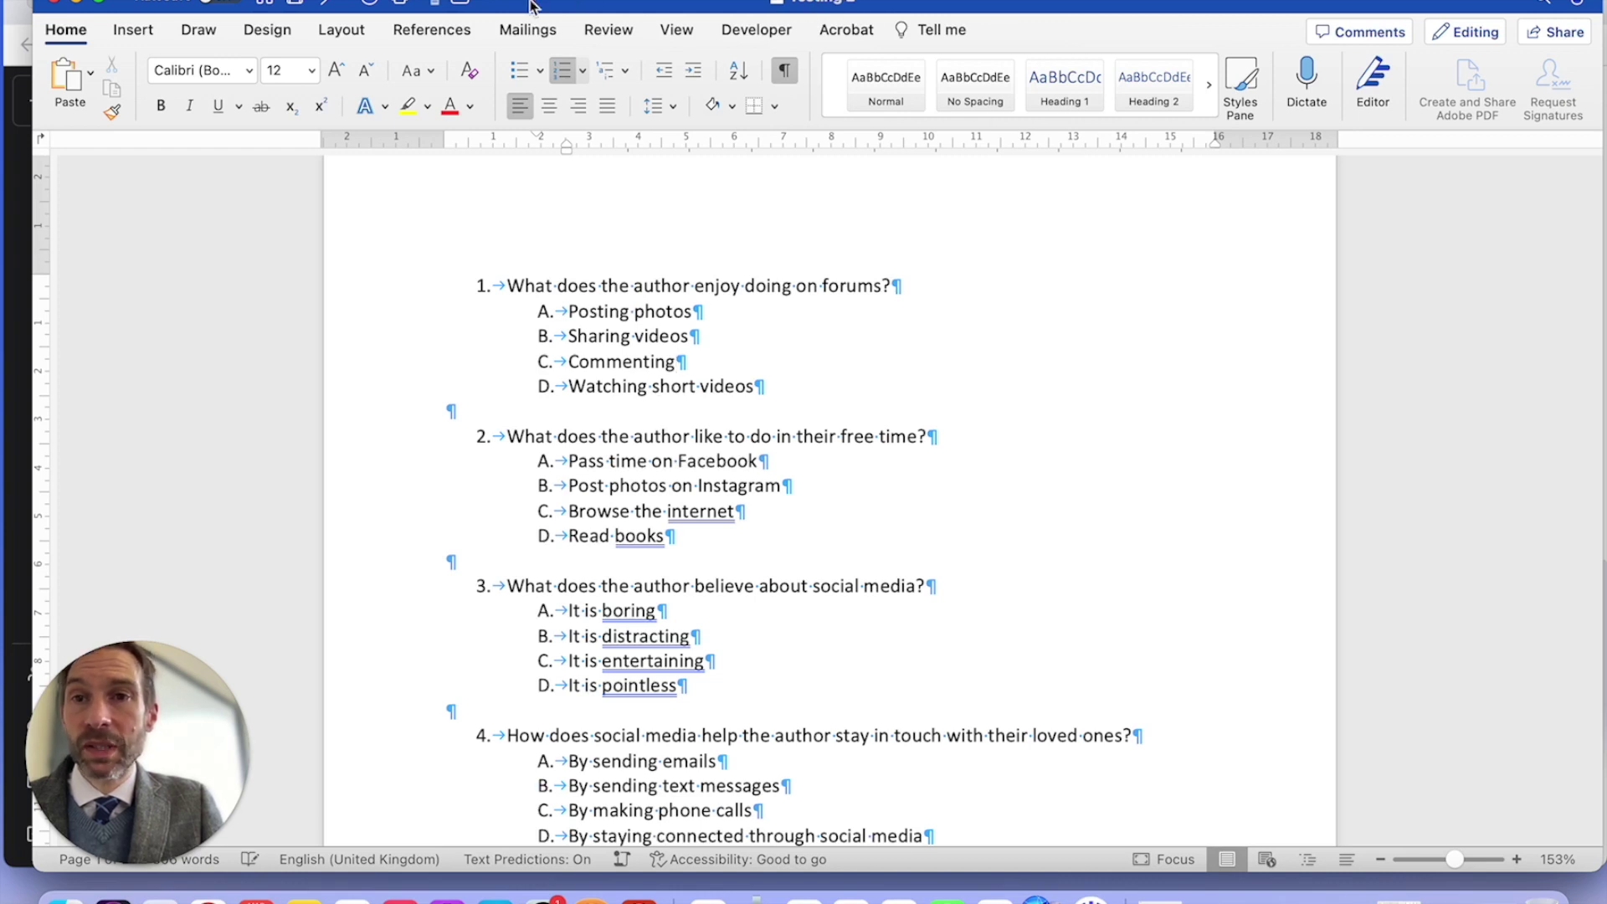
left_click(296, 4)
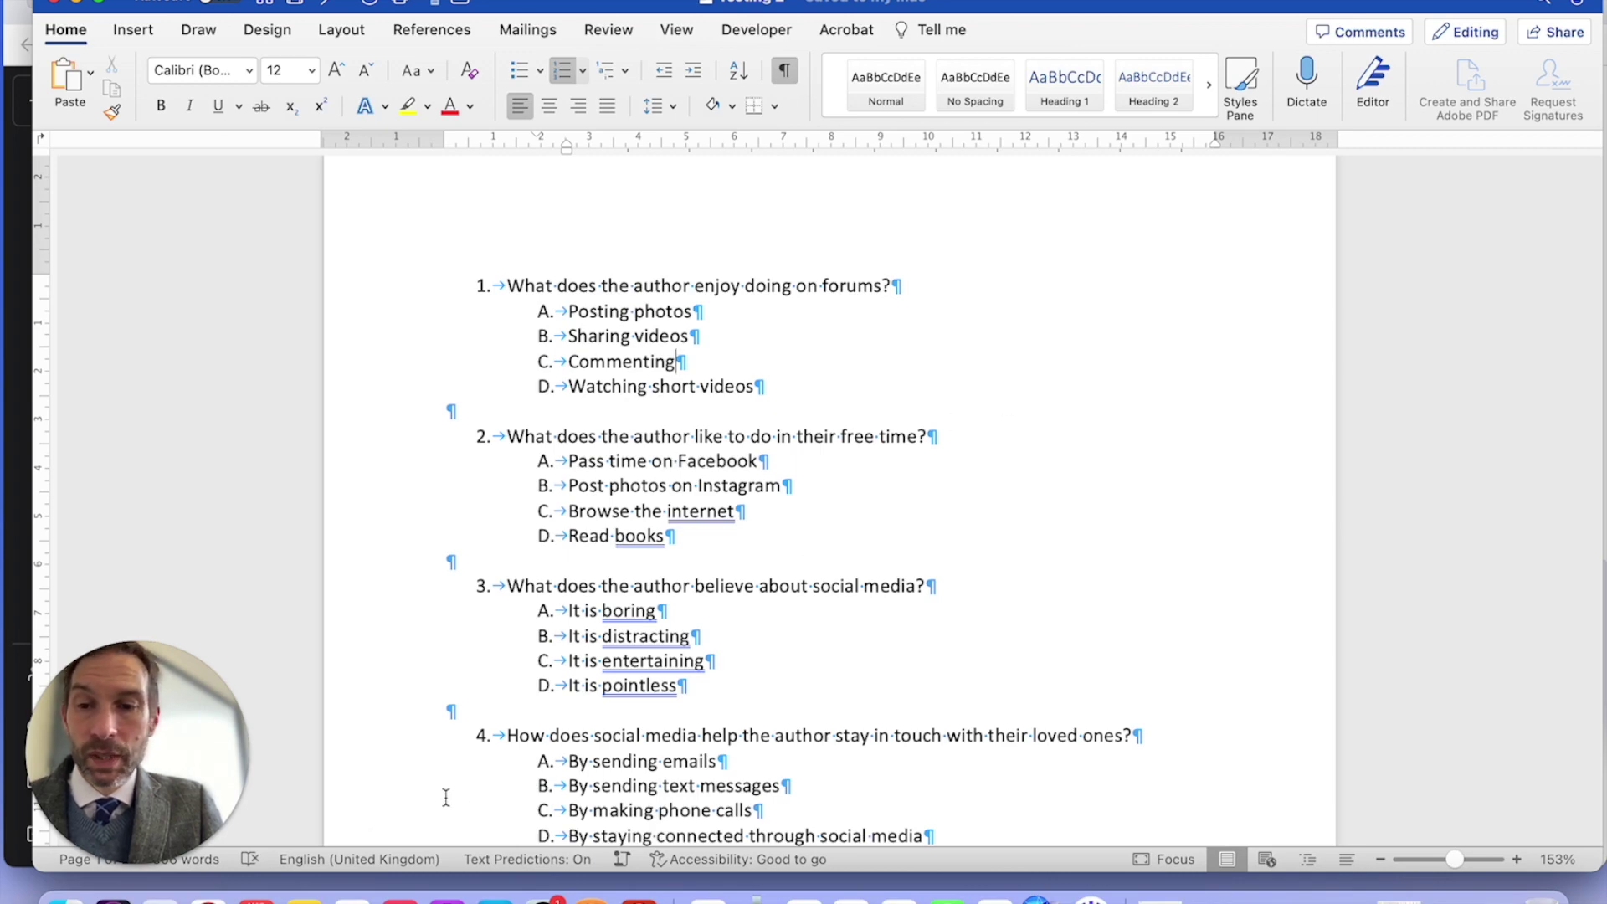
In Microsoft Forms, start a Quick import uploading Testing 2.docx from this device
left_click(209, 900)
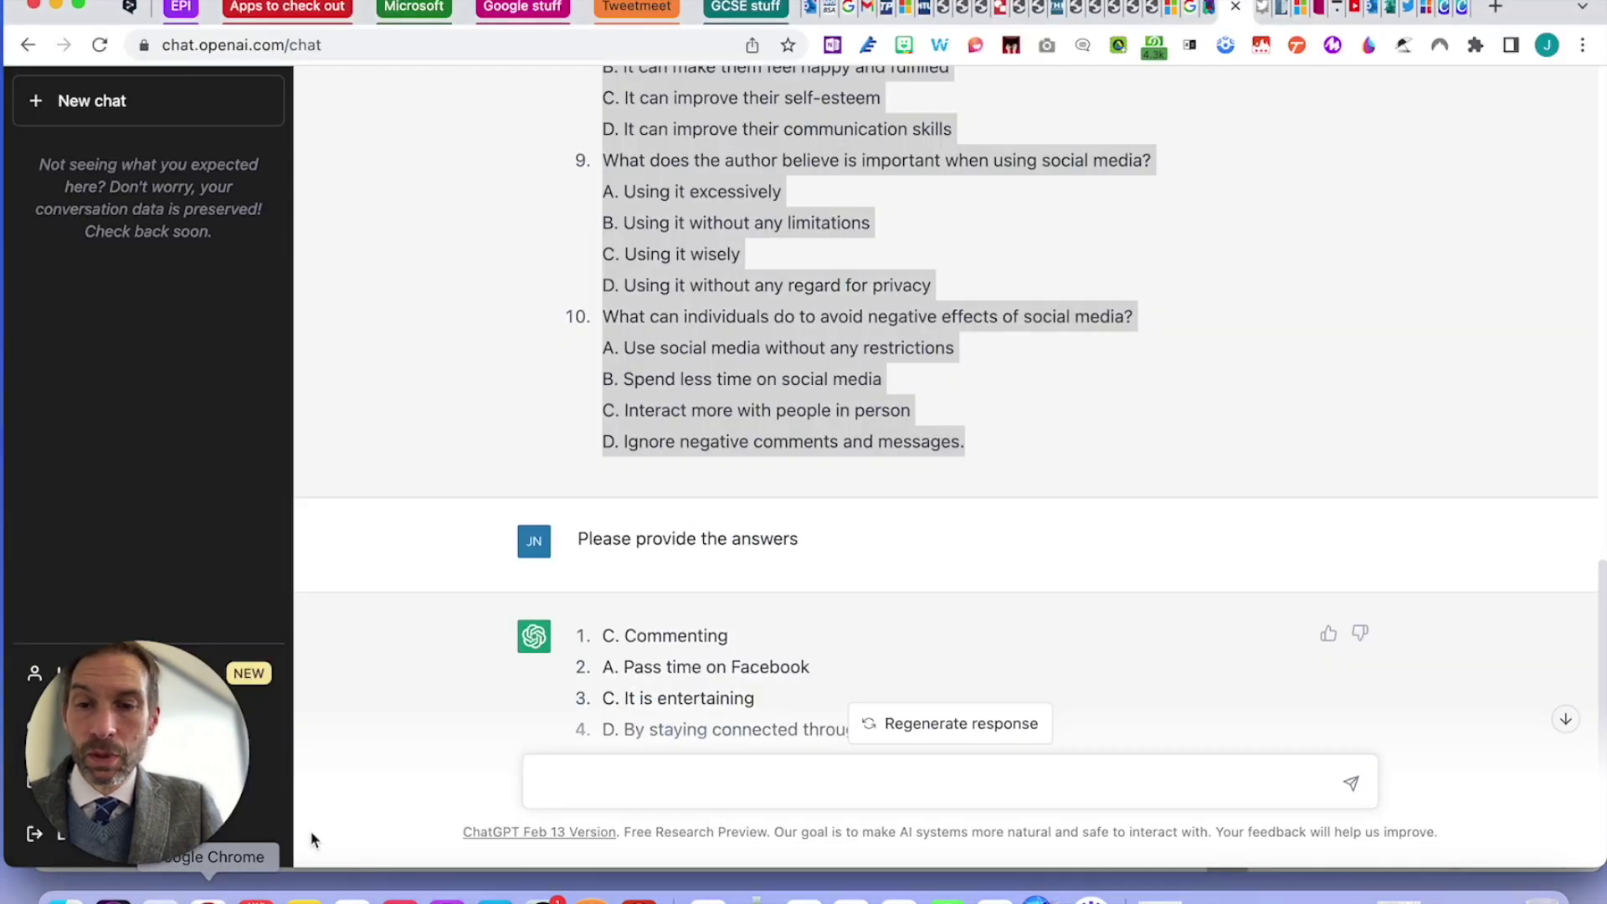
left_click(1390, 9)
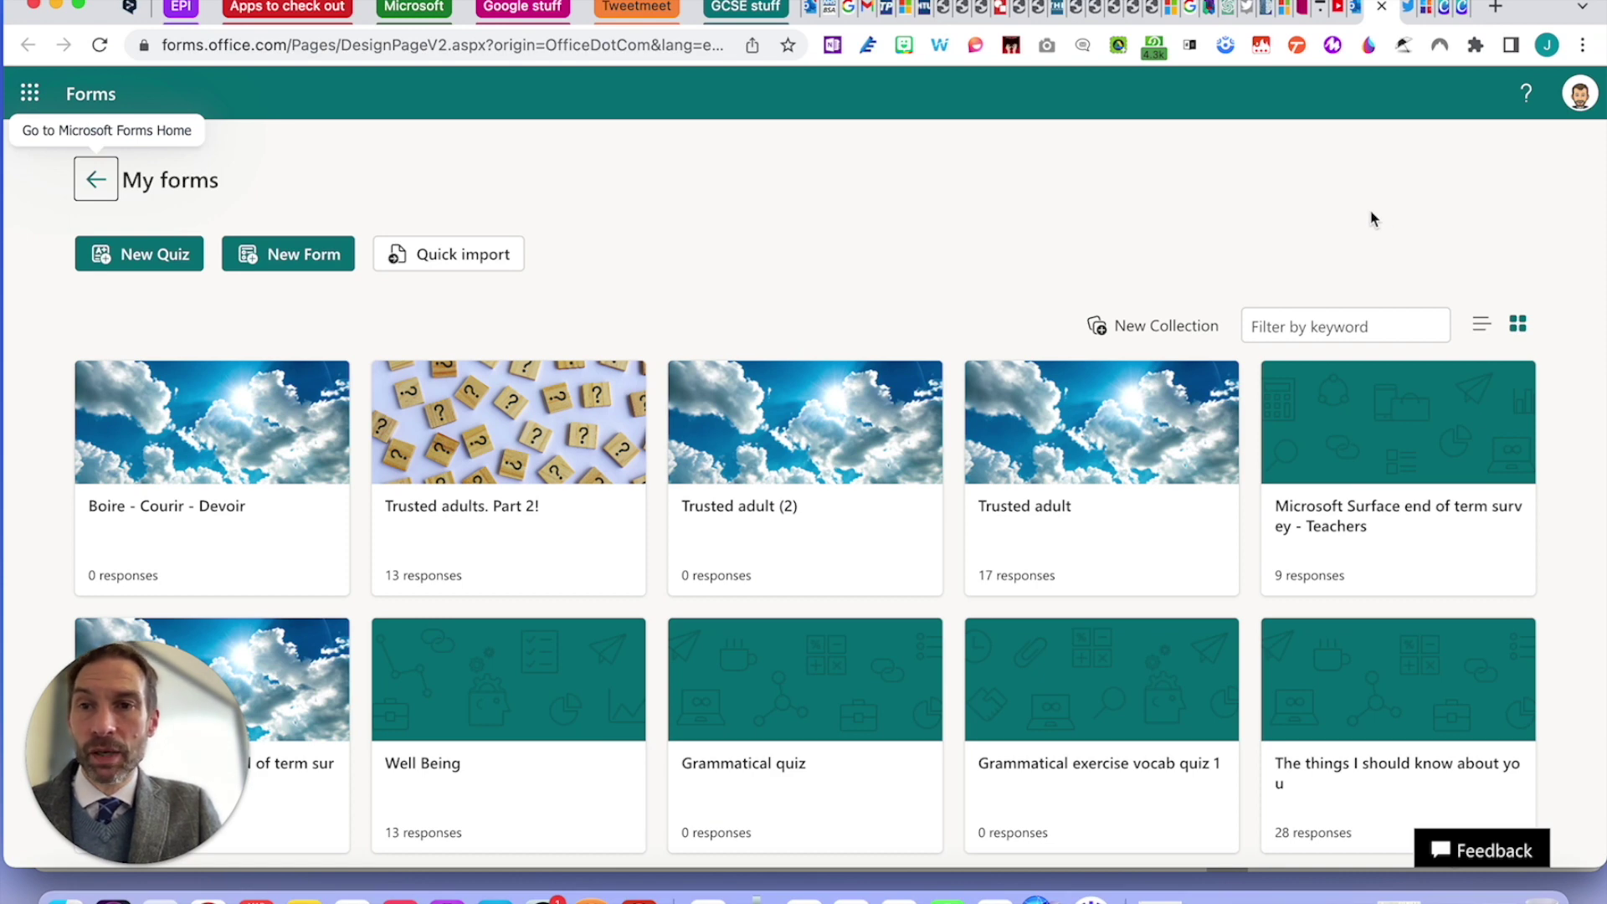
left_click(468, 255)
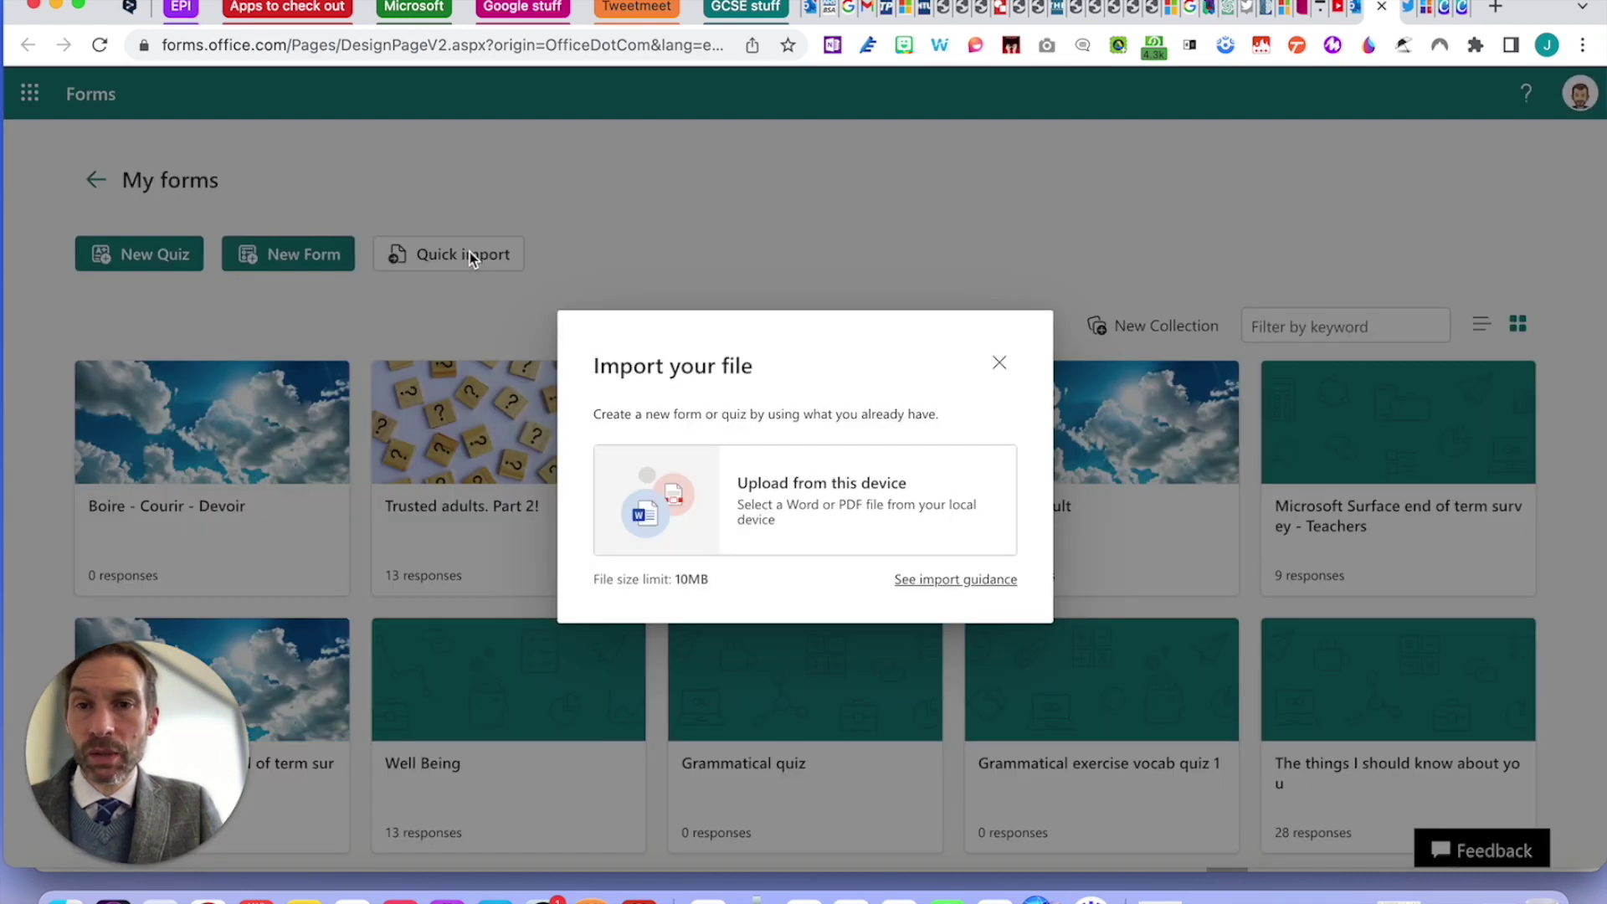
left_click(829, 506)
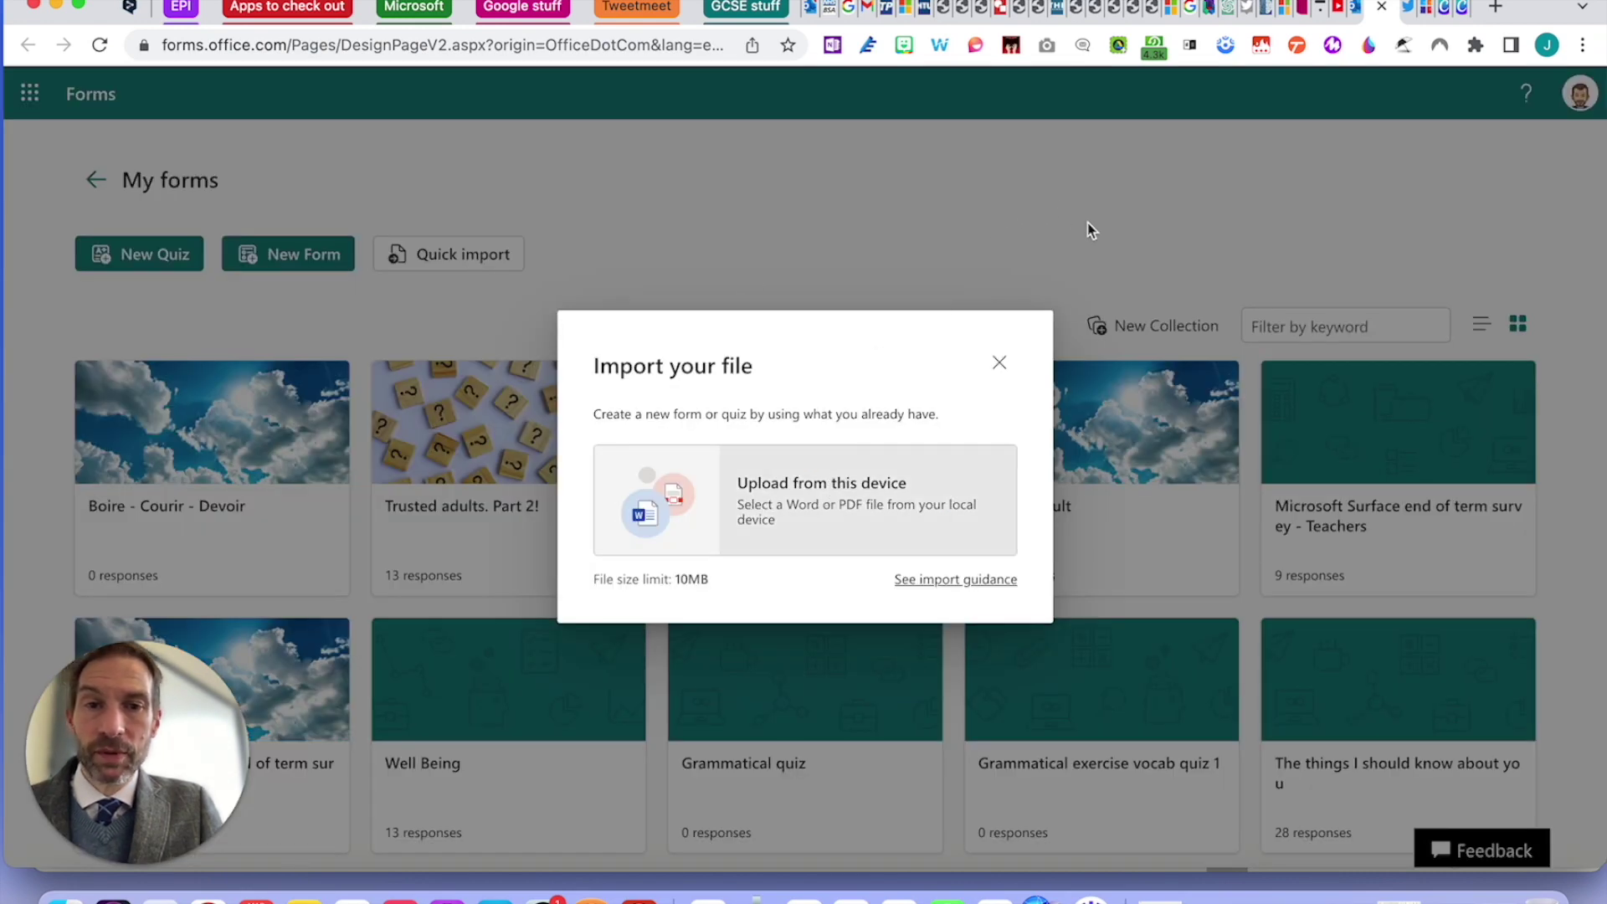
left_click(520, 207)
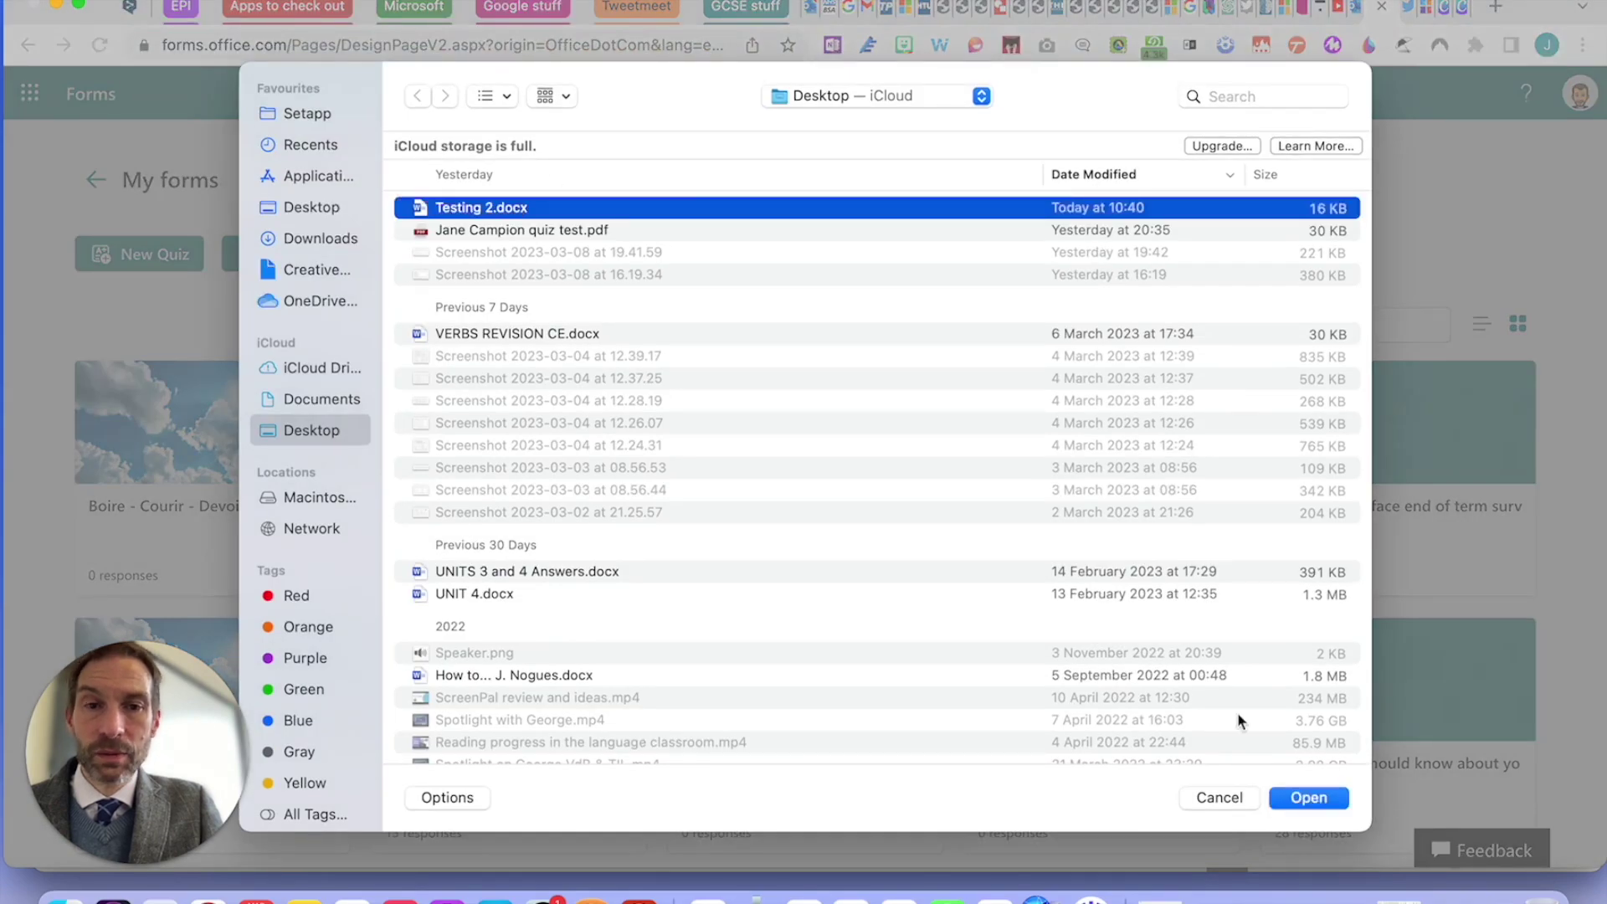
Open Testing 2.docx and import it as a Quiz
left_click(1308, 797)
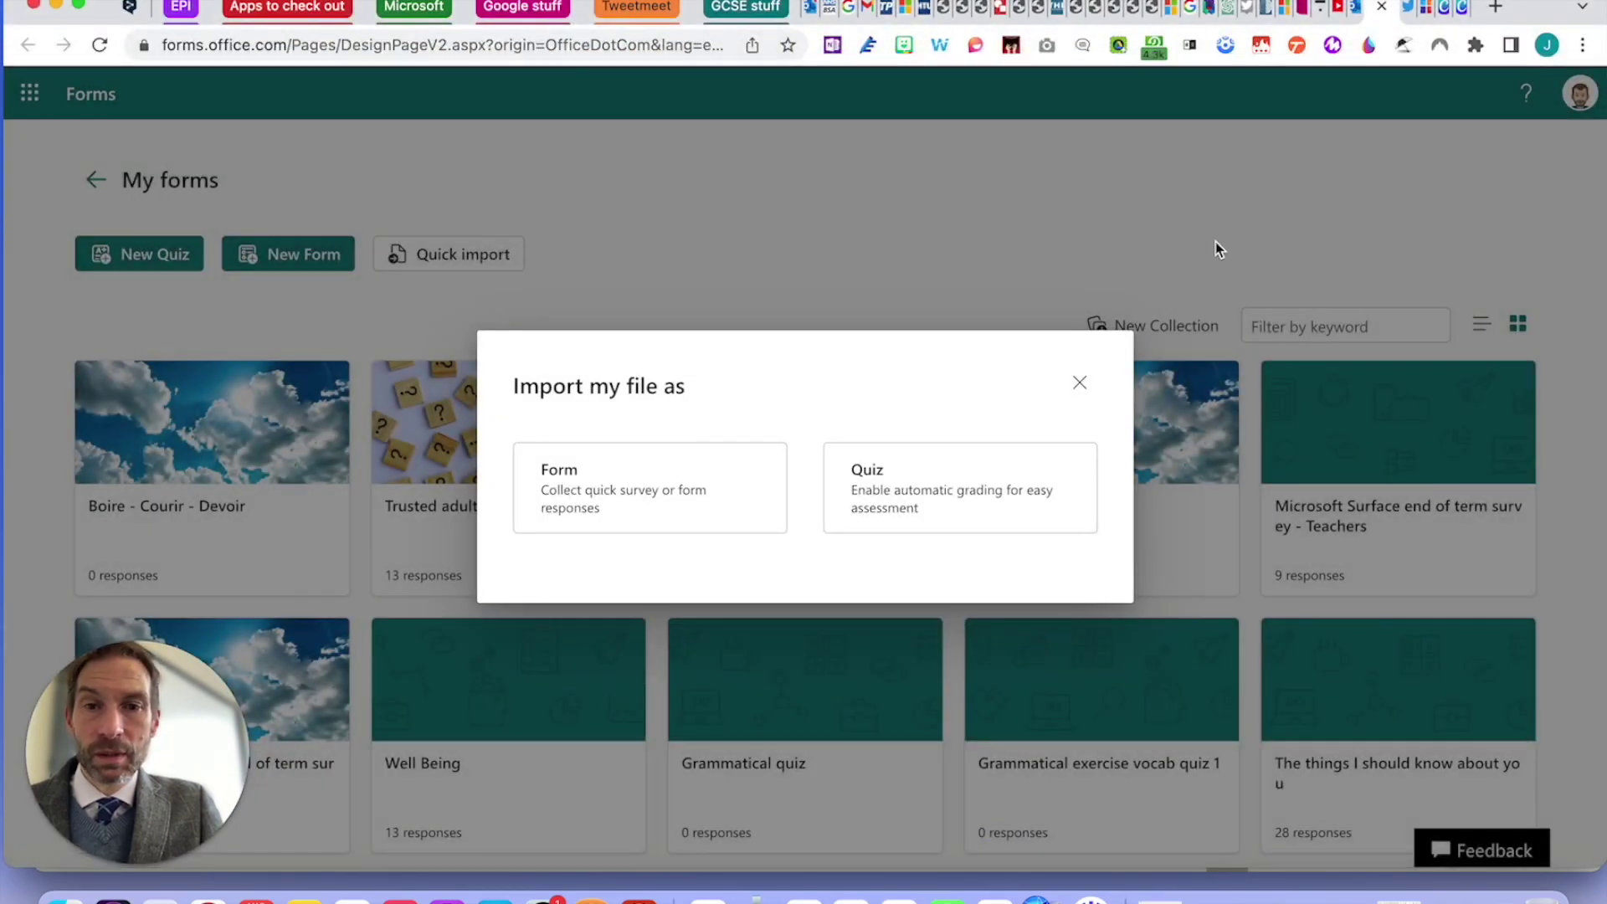
left_click(895, 462)
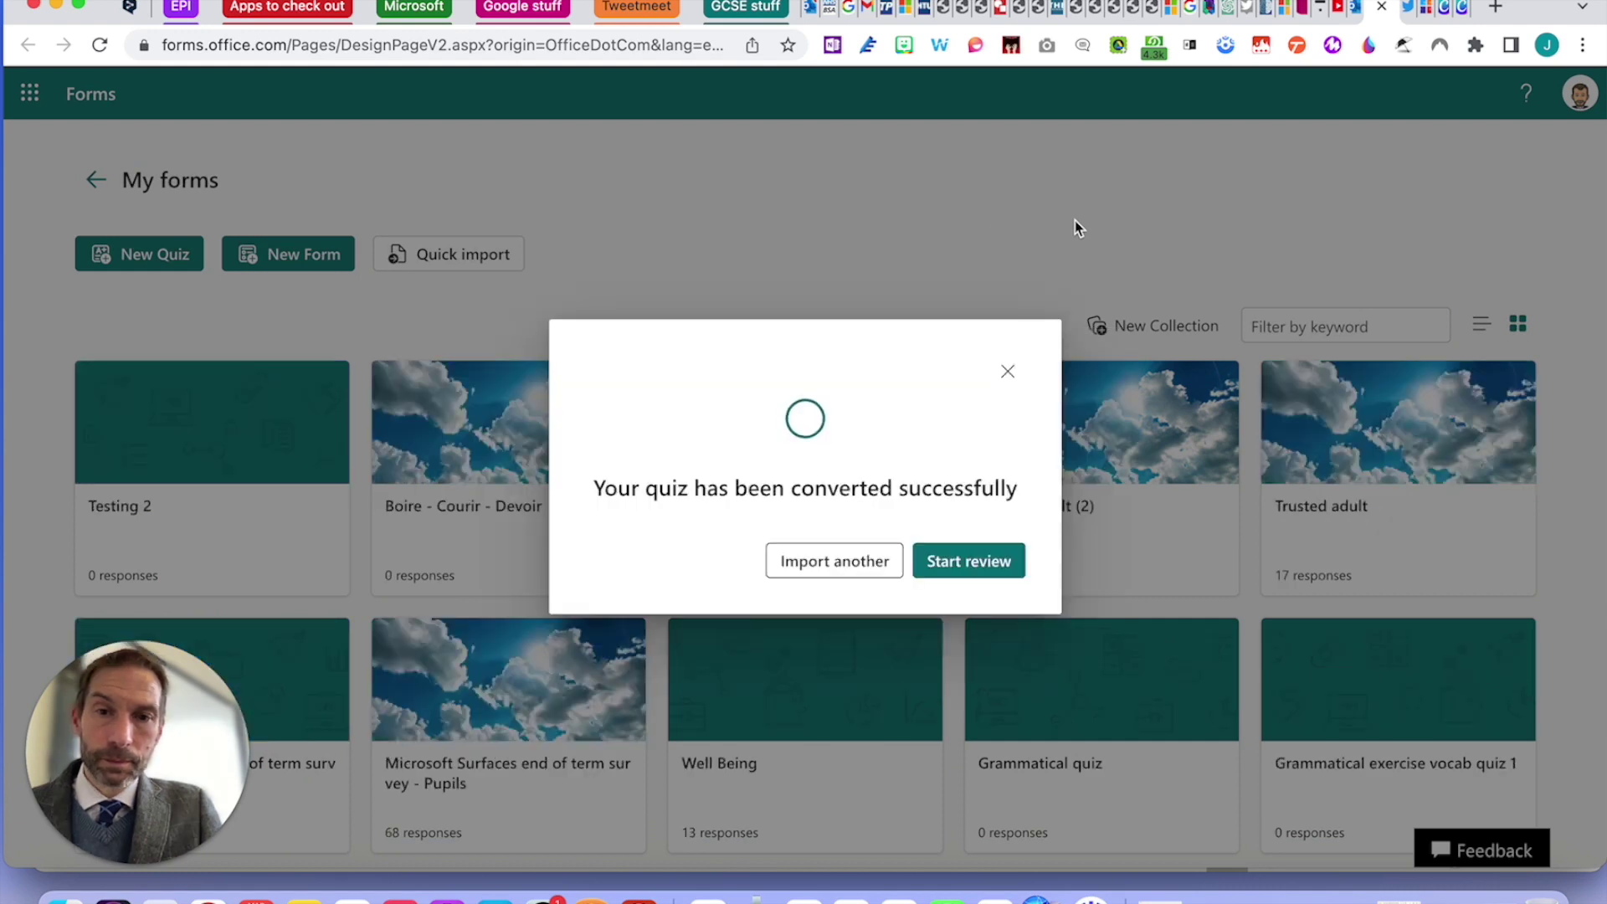
Start reviewing the converted Testing 2 quiz and open question 1 for editing
left_click(979, 564)
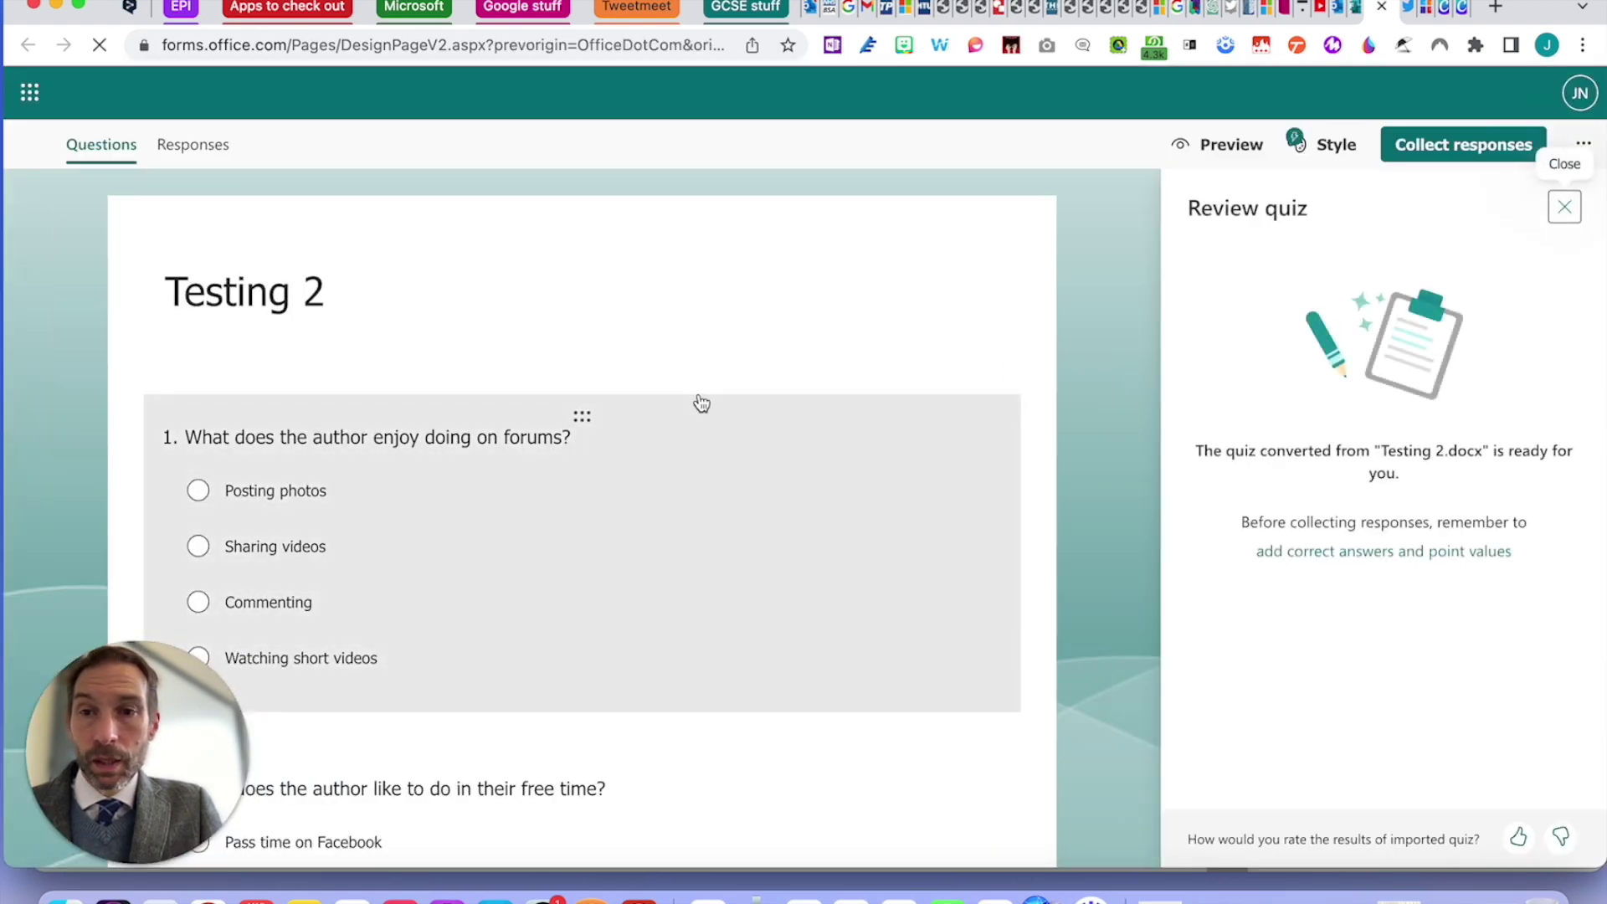
scroll(702, 404, "down", 2)
scroll(639, 549, "up", 3)
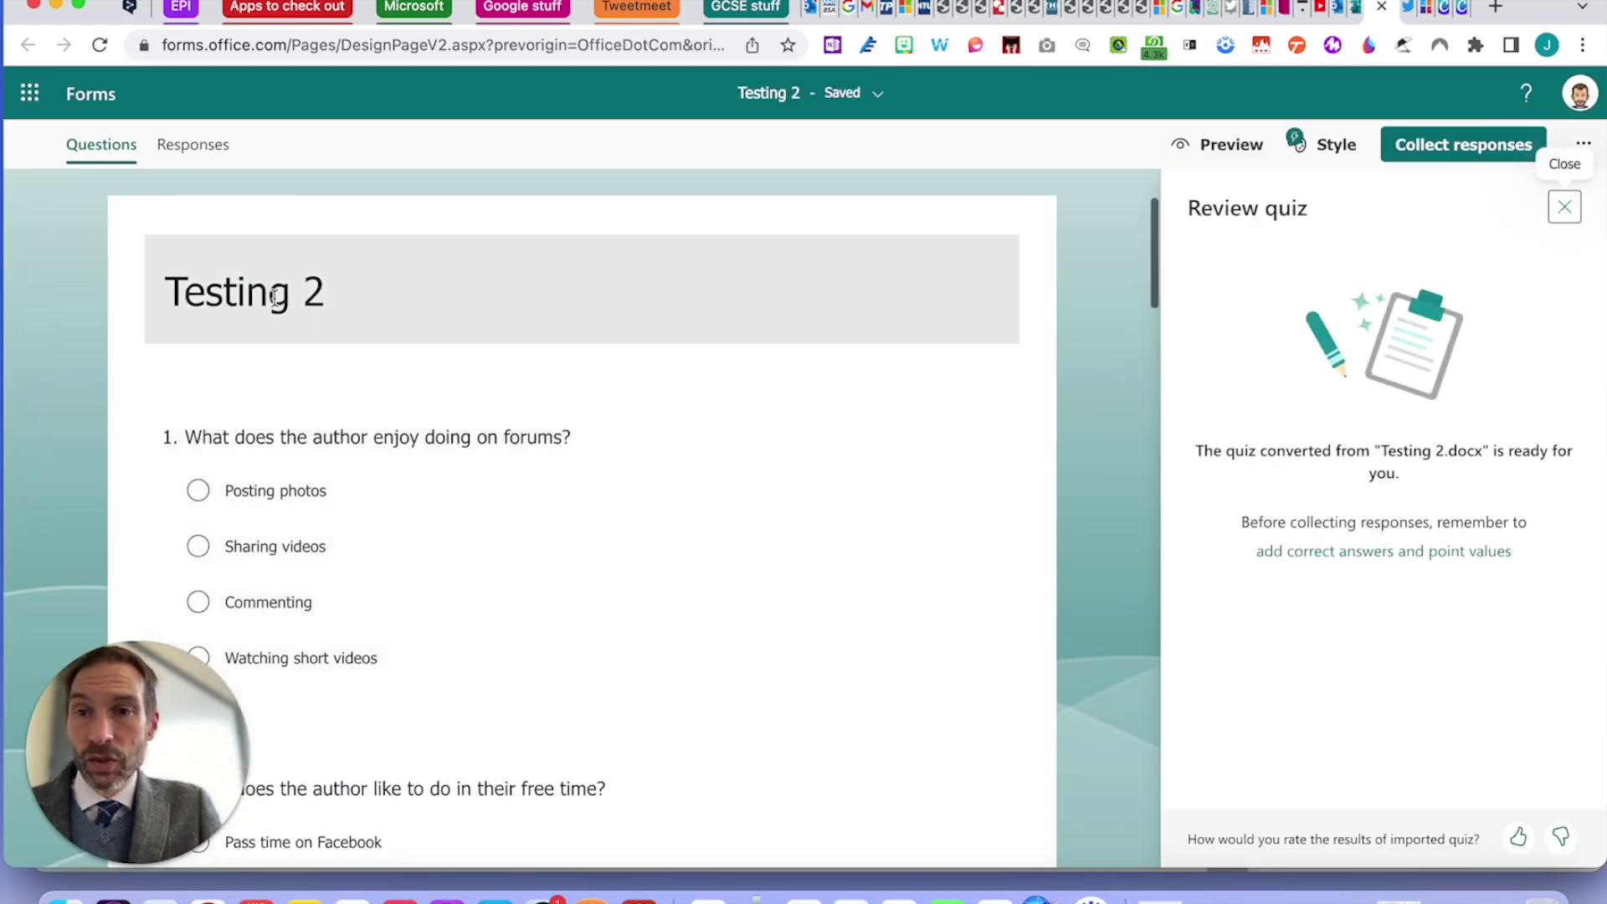
left_click(276, 293)
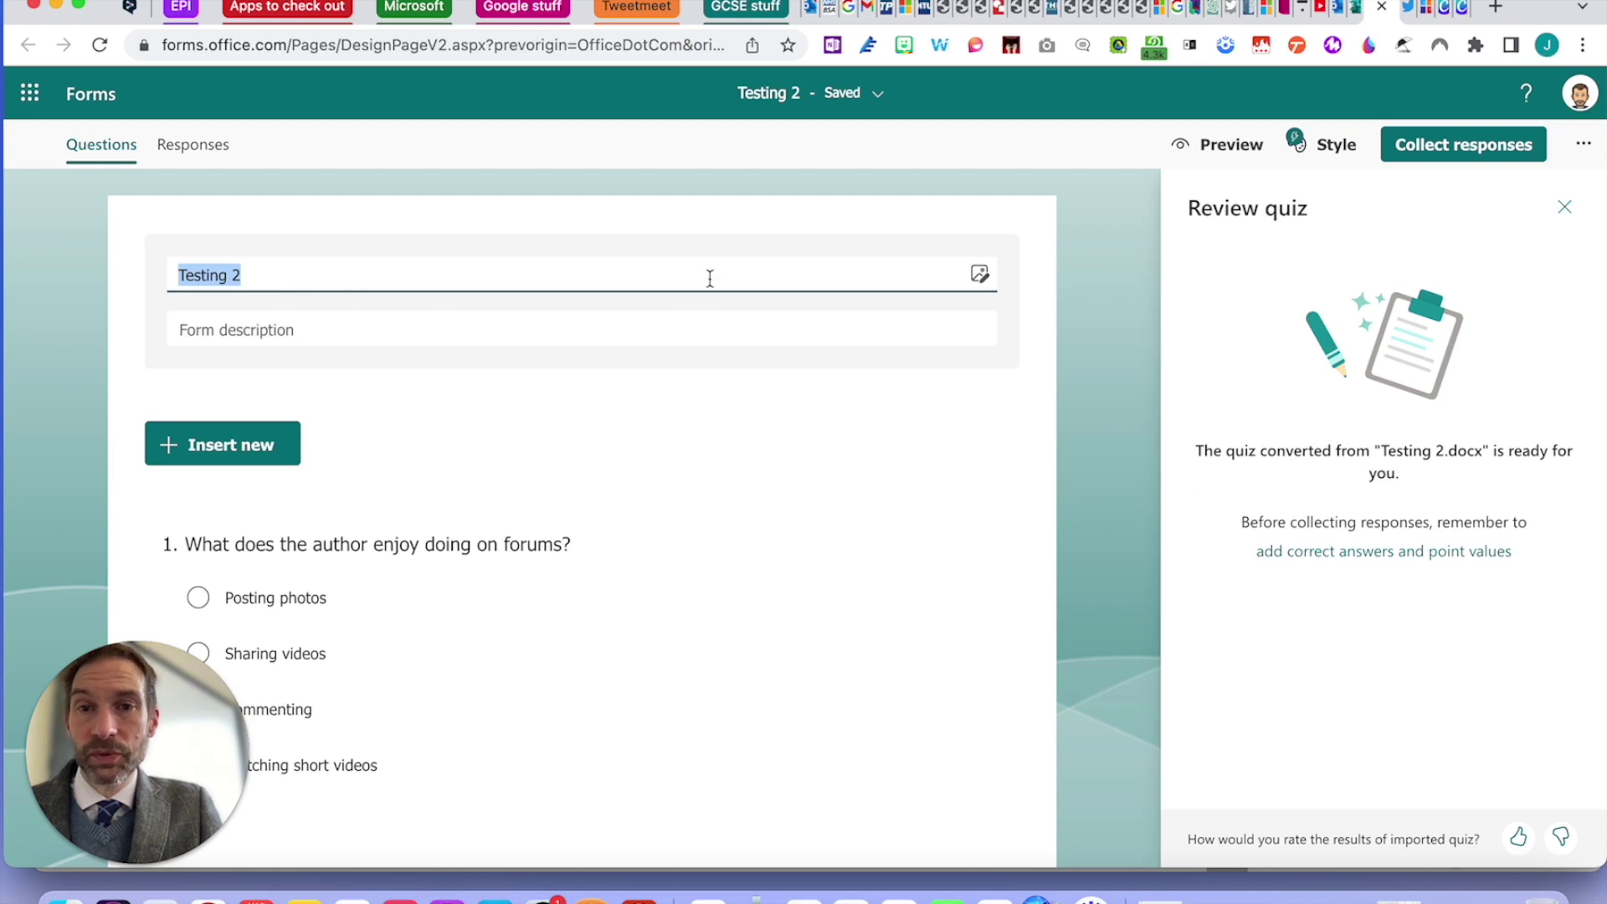
left_click(842, 217)
scroll(836, 411, "down", 2)
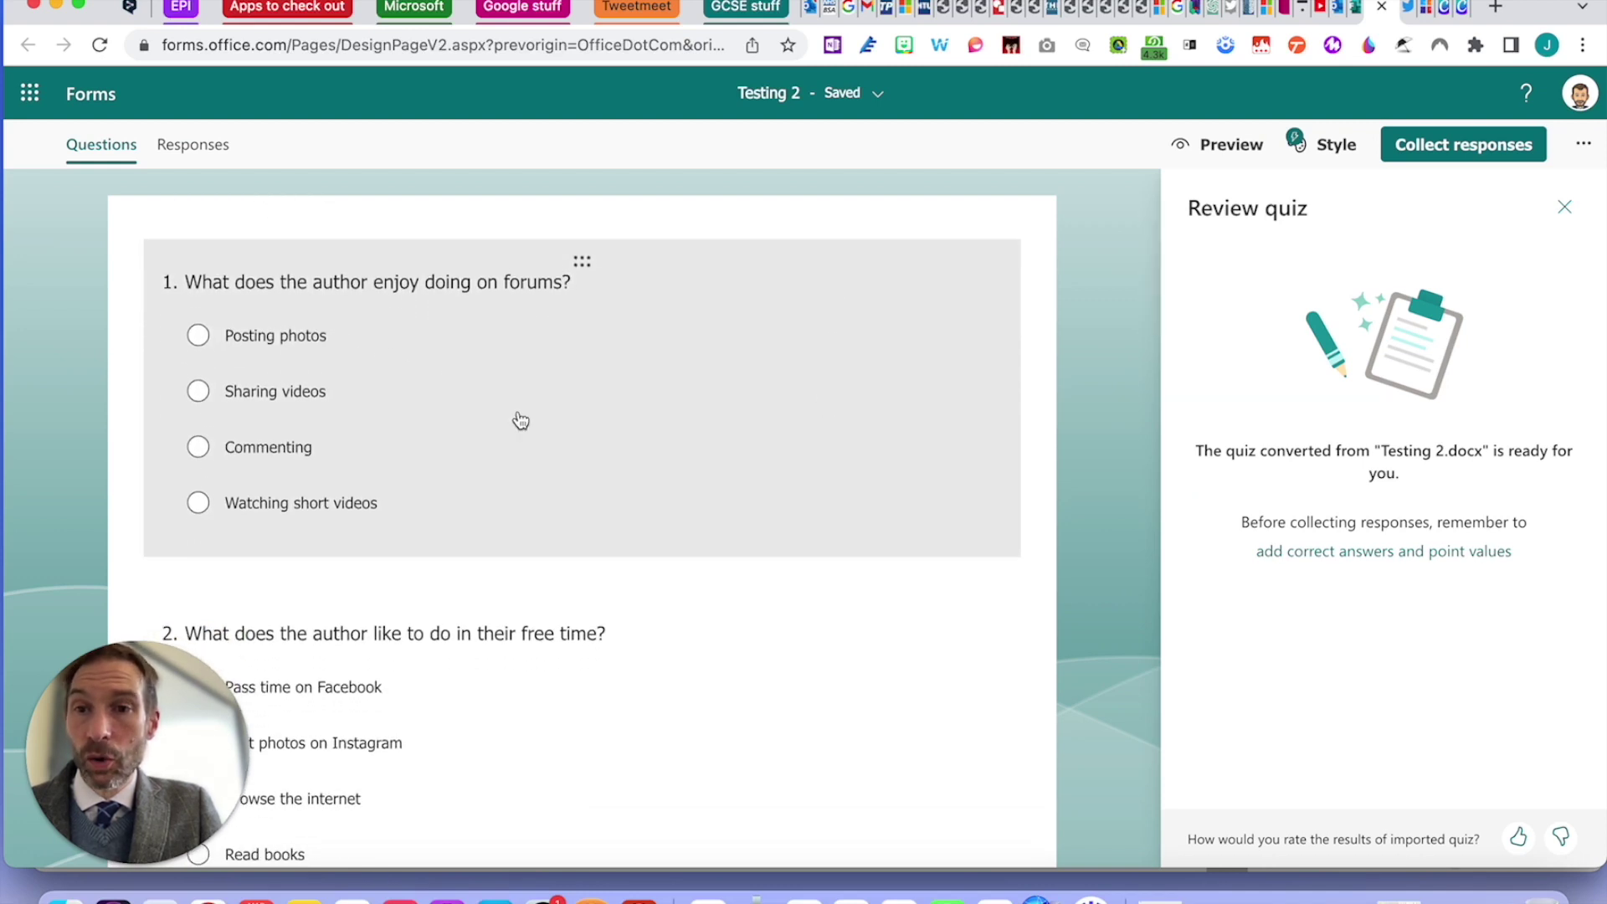
scroll(552, 448, "down", 2)
scroll(563, 458, "down", 4)
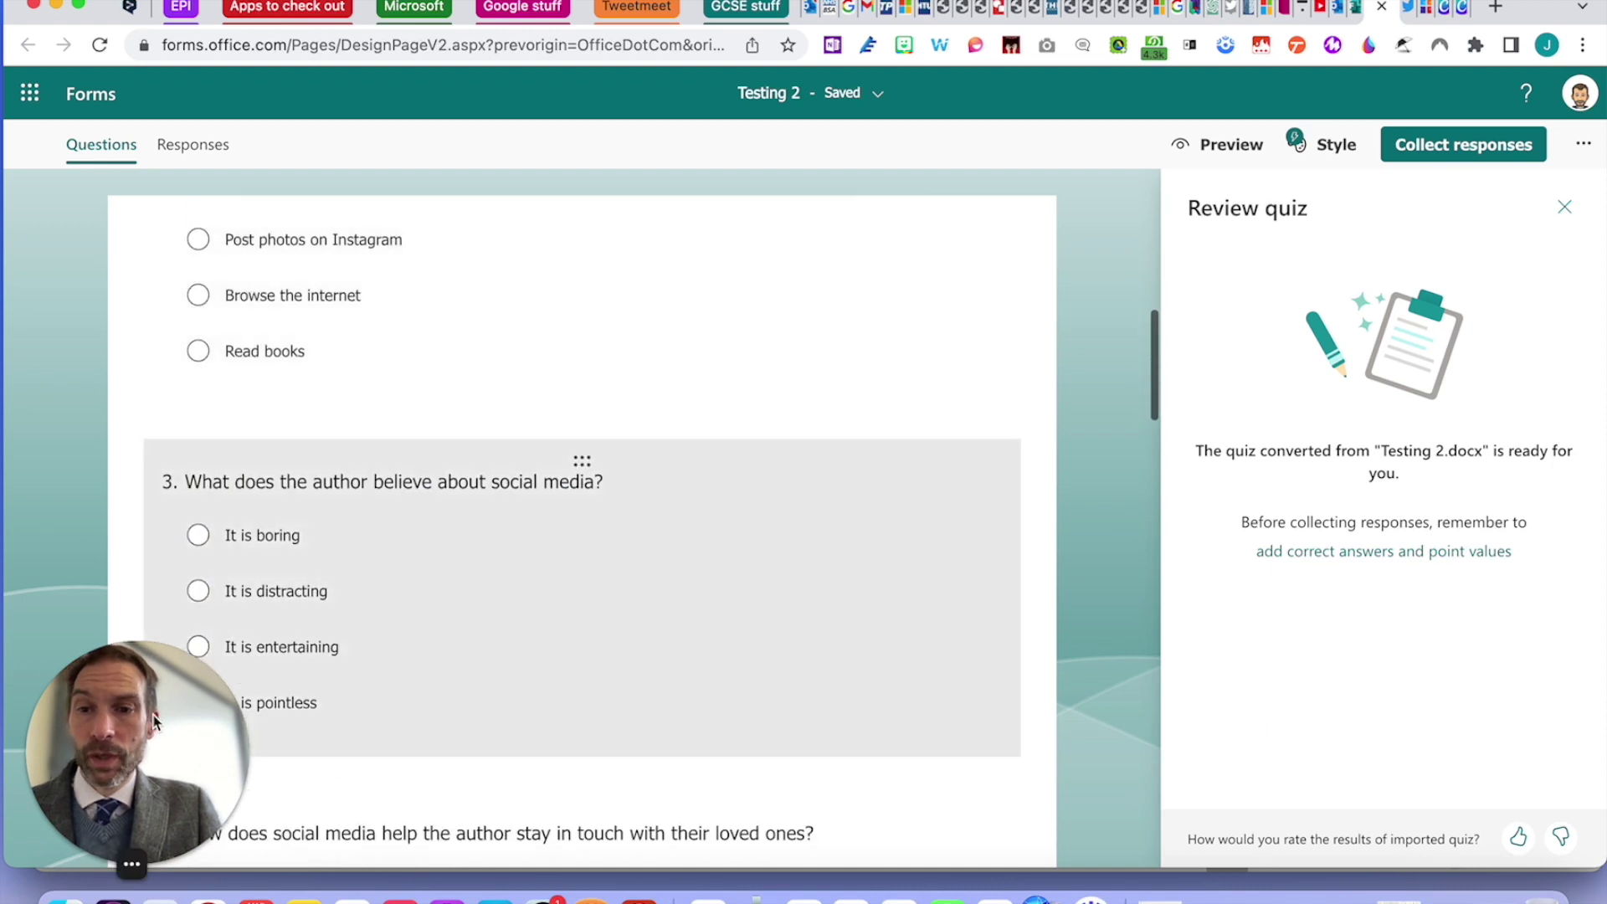
left_click_drag(172, 724, 1310, 670)
scroll(693, 632, "down", 6)
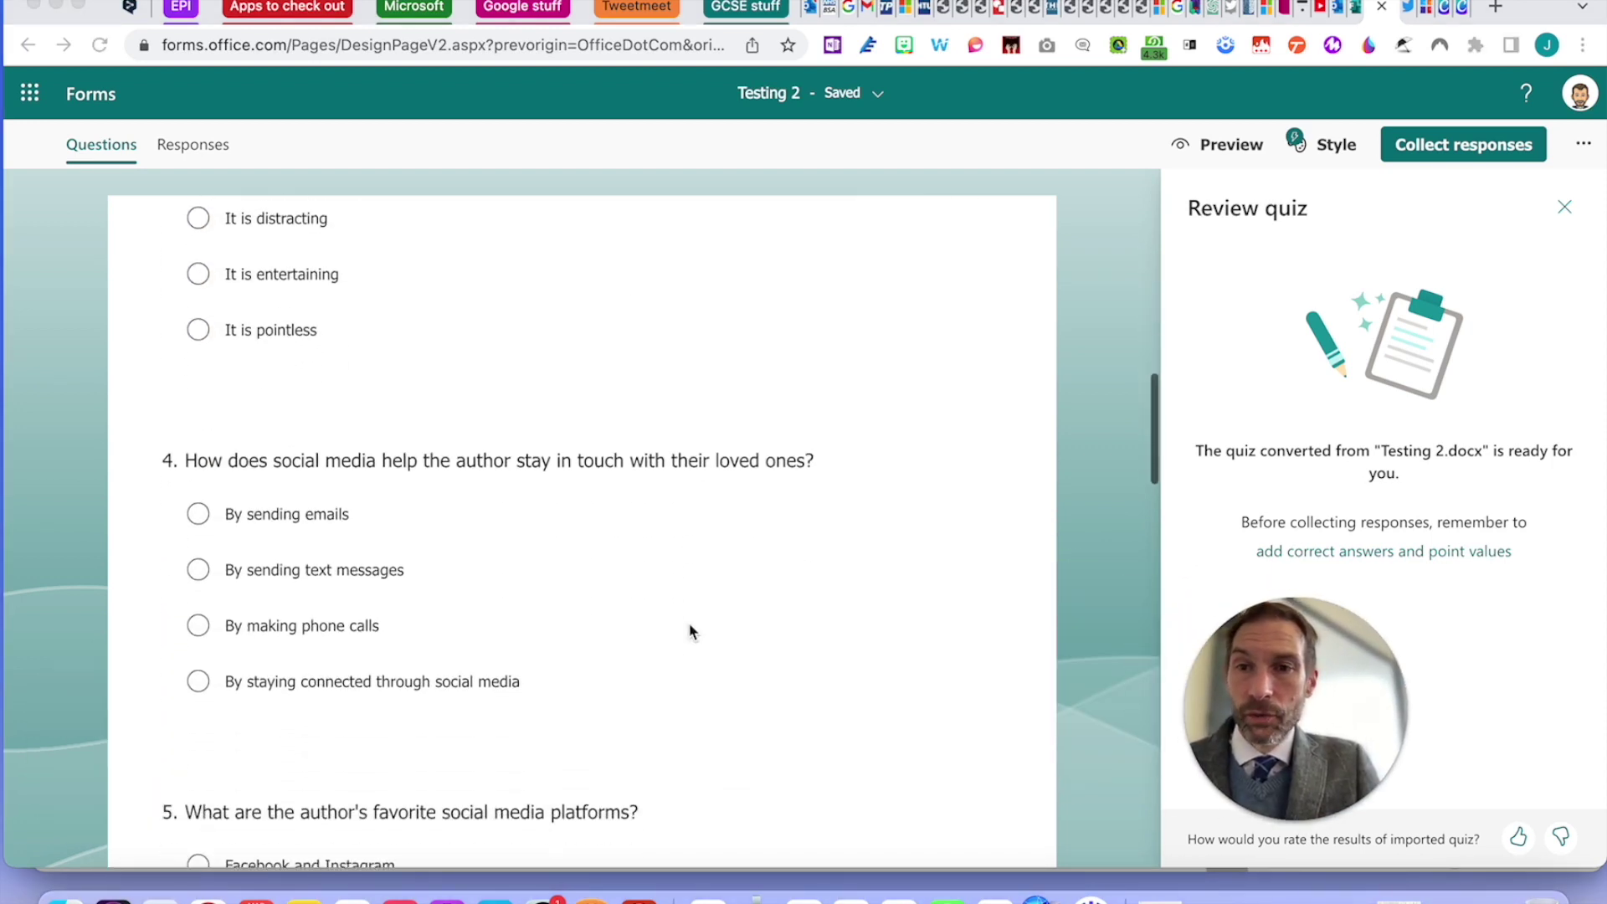
scroll(690, 632, "down", 18)
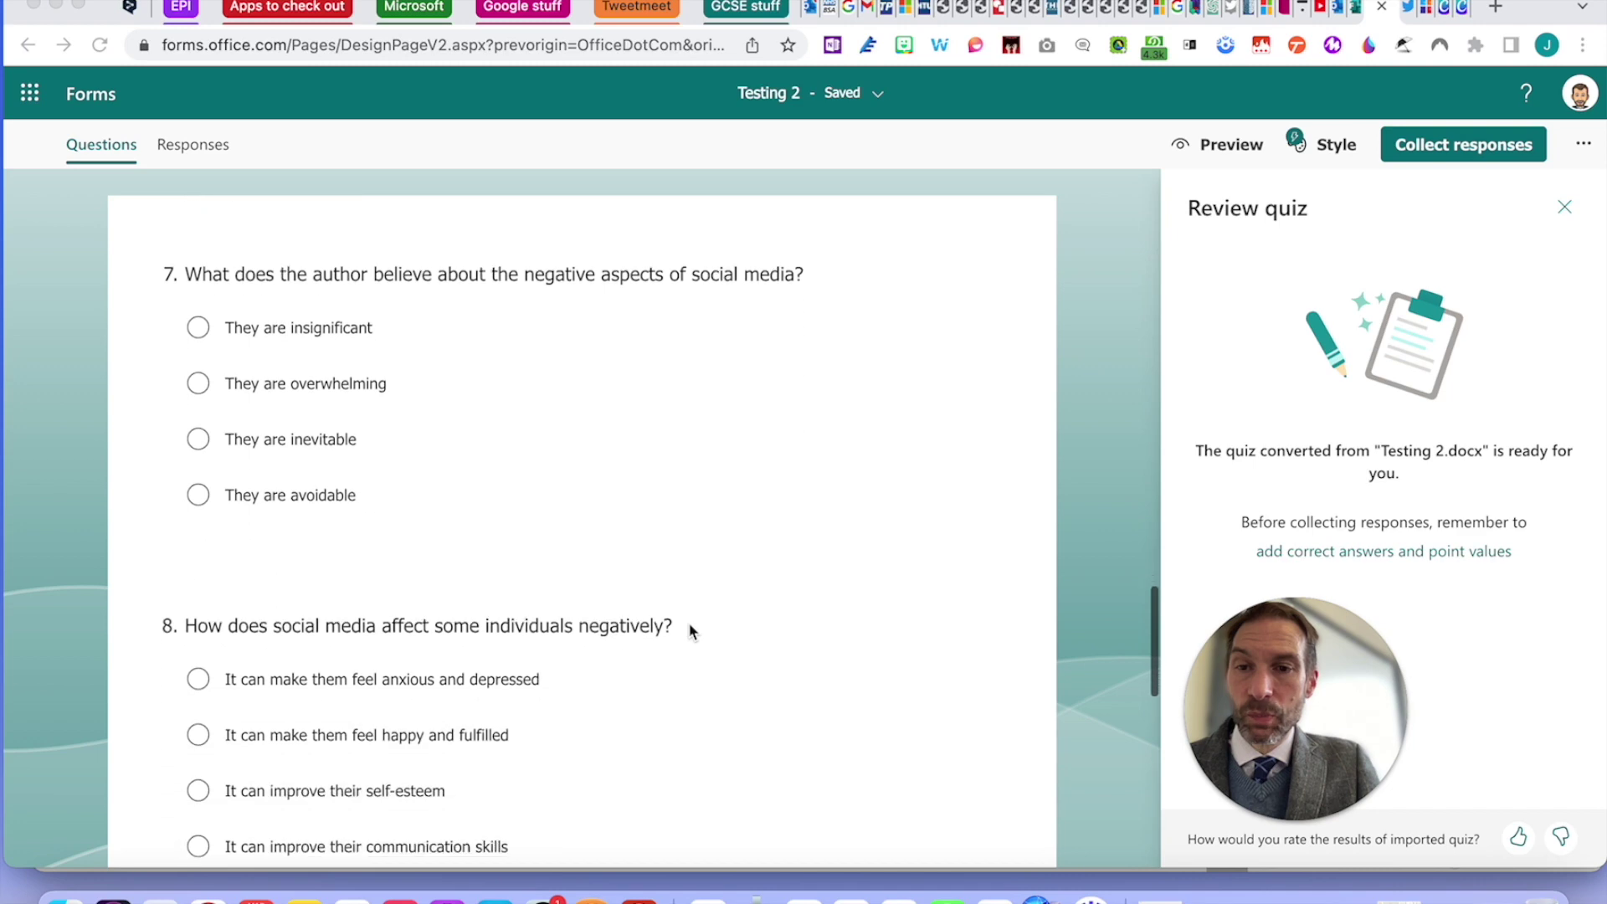
scroll(690, 632, "down", 5)
scroll(691, 632, "up", 15)
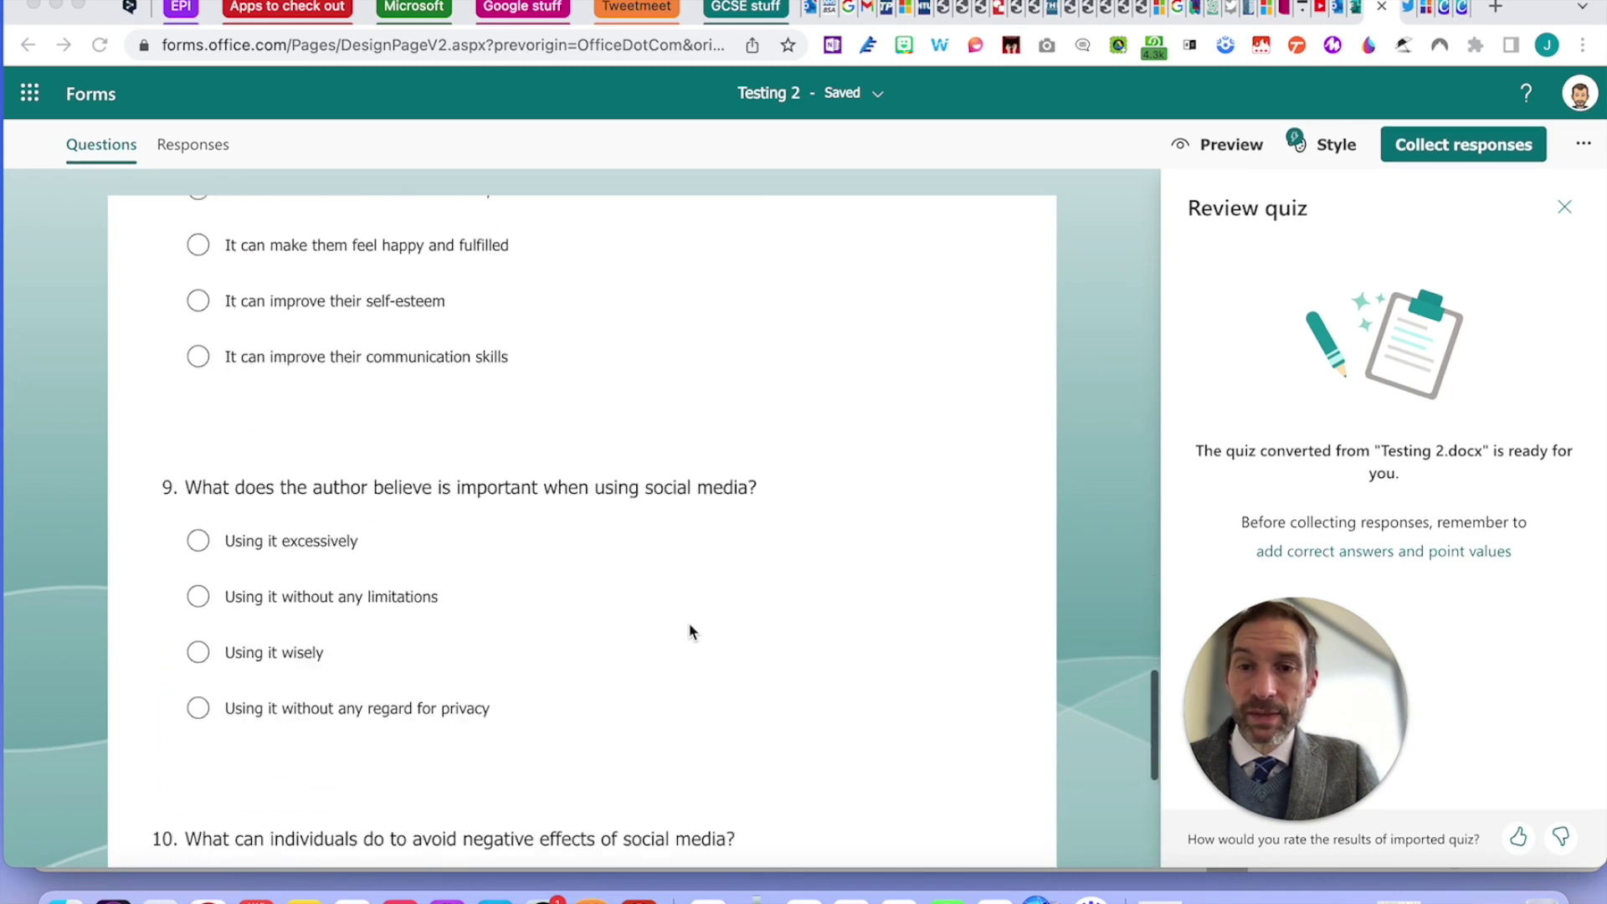
scroll(690, 632, "up", 20)
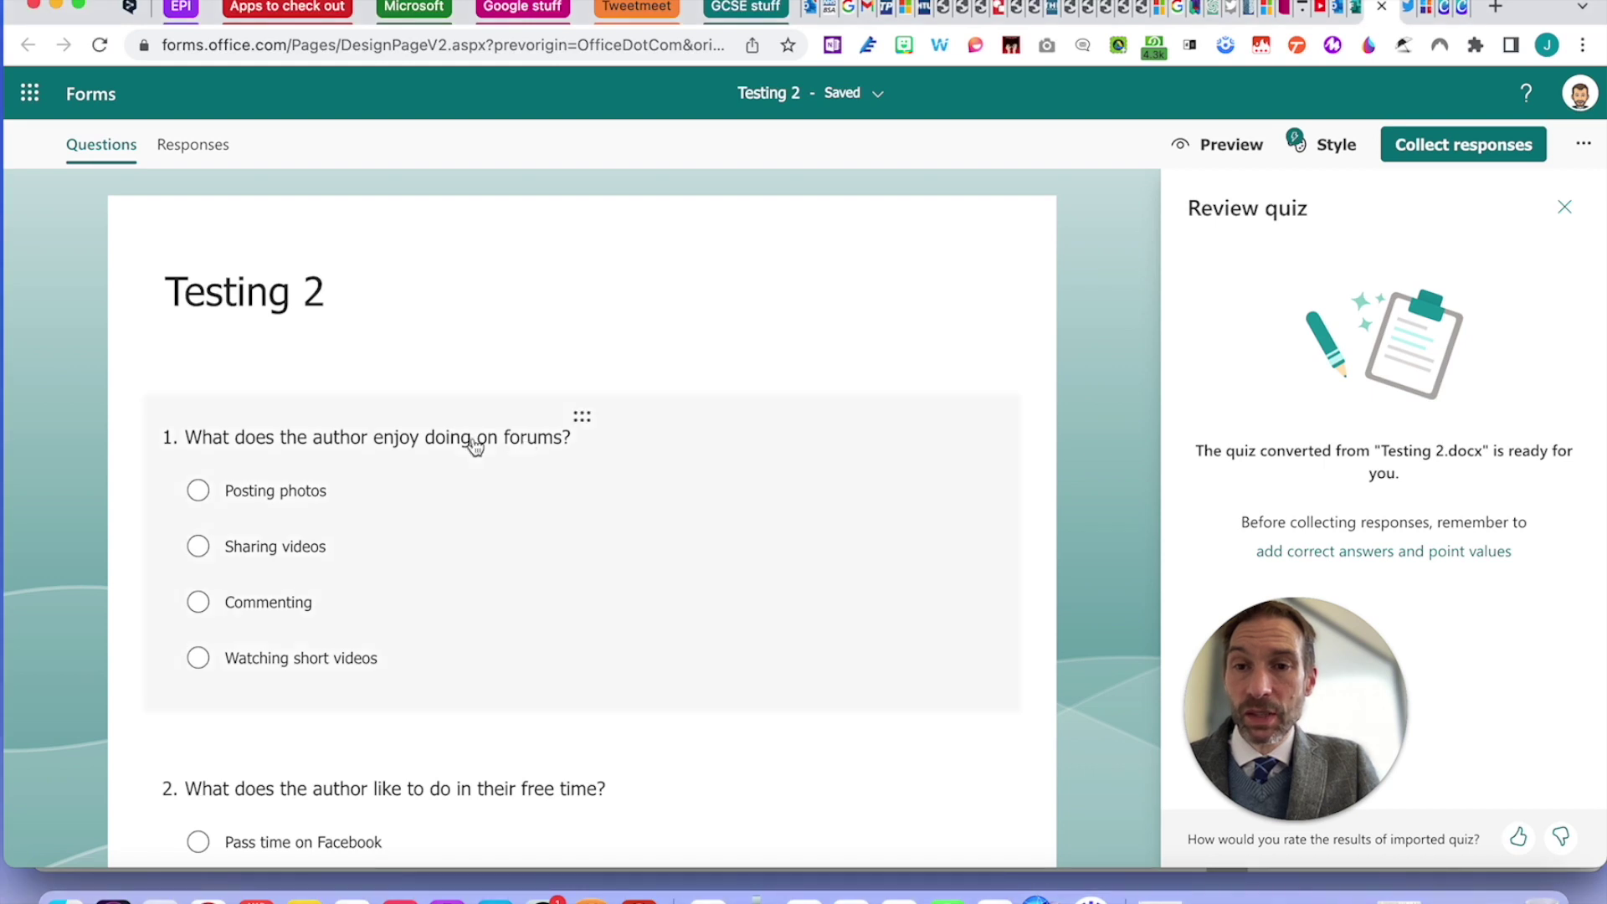
left_click(452, 443)
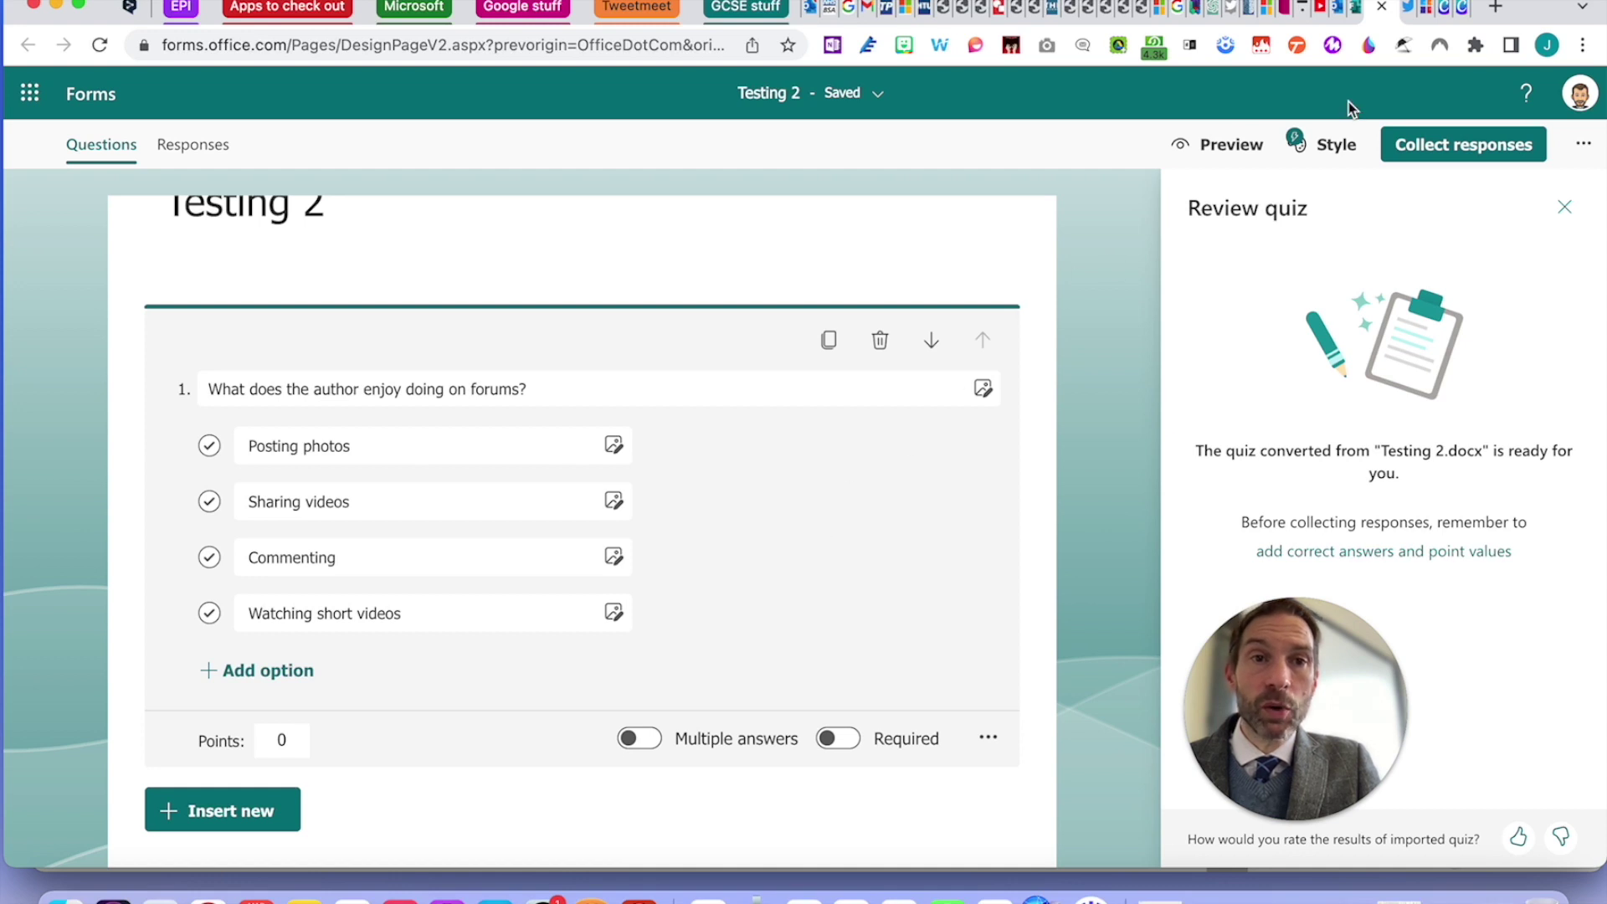
Tile the quiz window on the left and ChatGPT's answer key on the right
left_click(1211, 8)
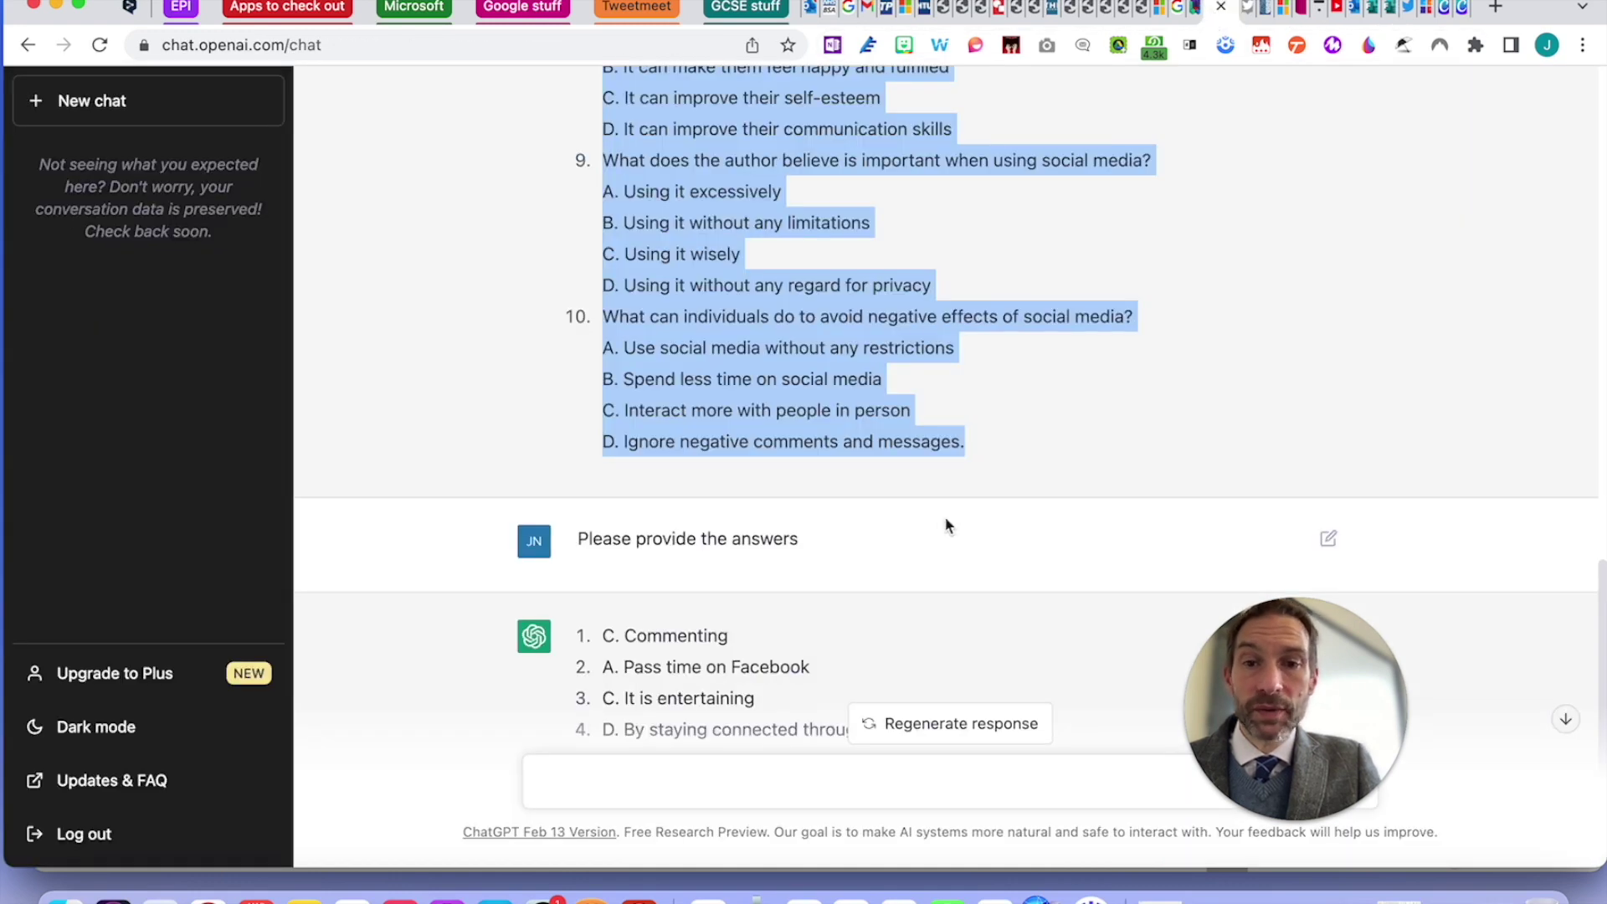
scroll(947, 527, "down", 3)
scroll(947, 525, "down", 4)
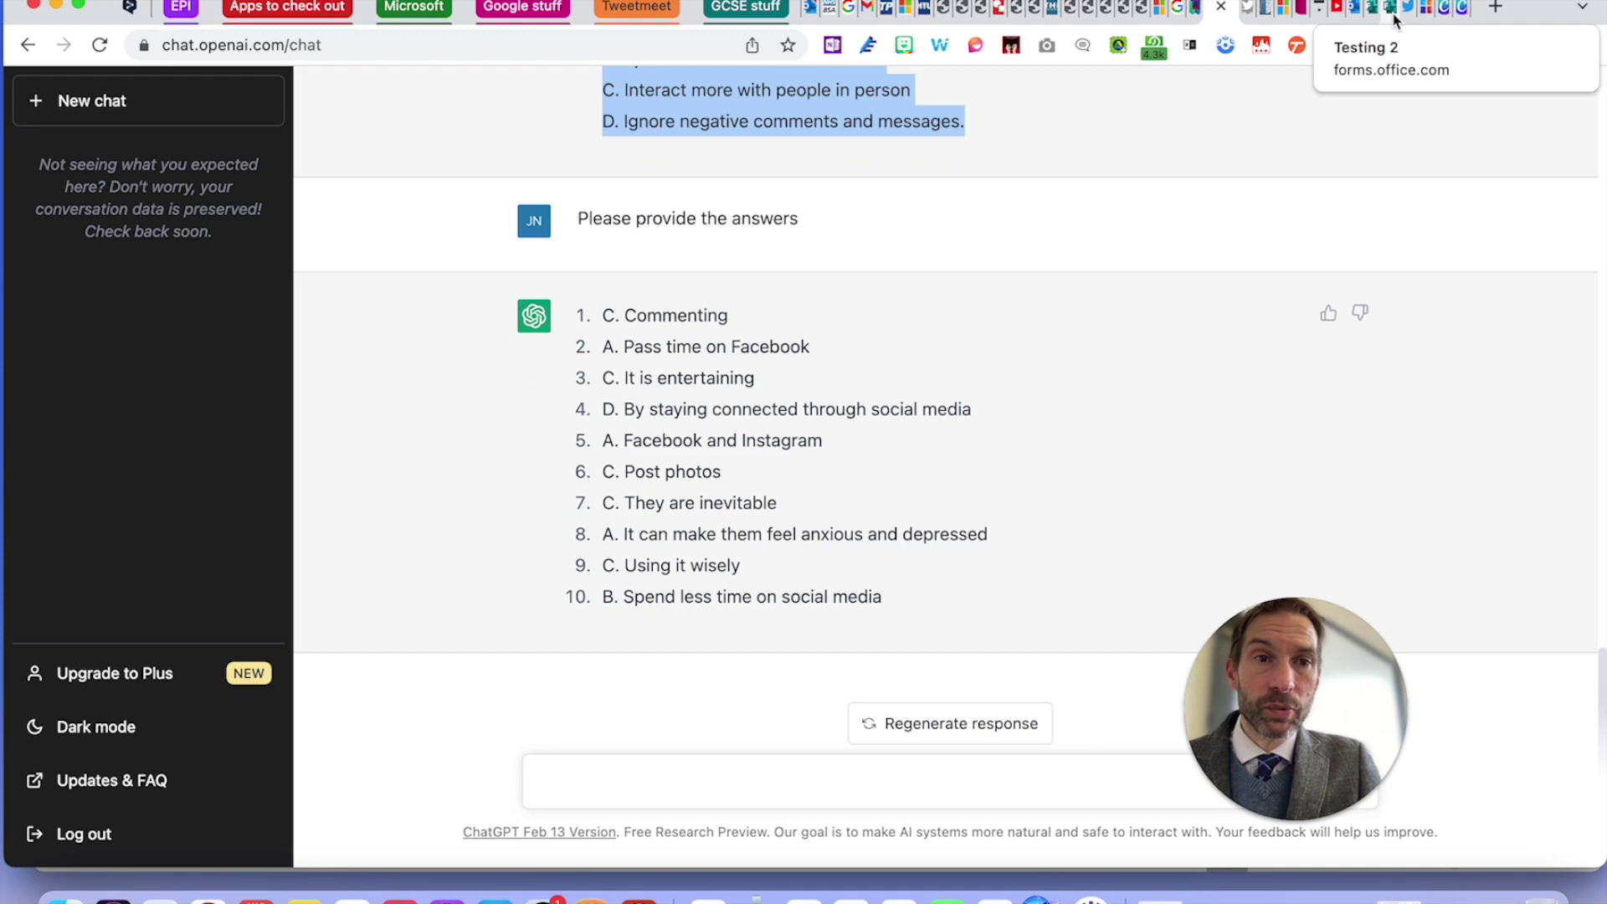
left_click_drag(1318, 9, 1394, 100)
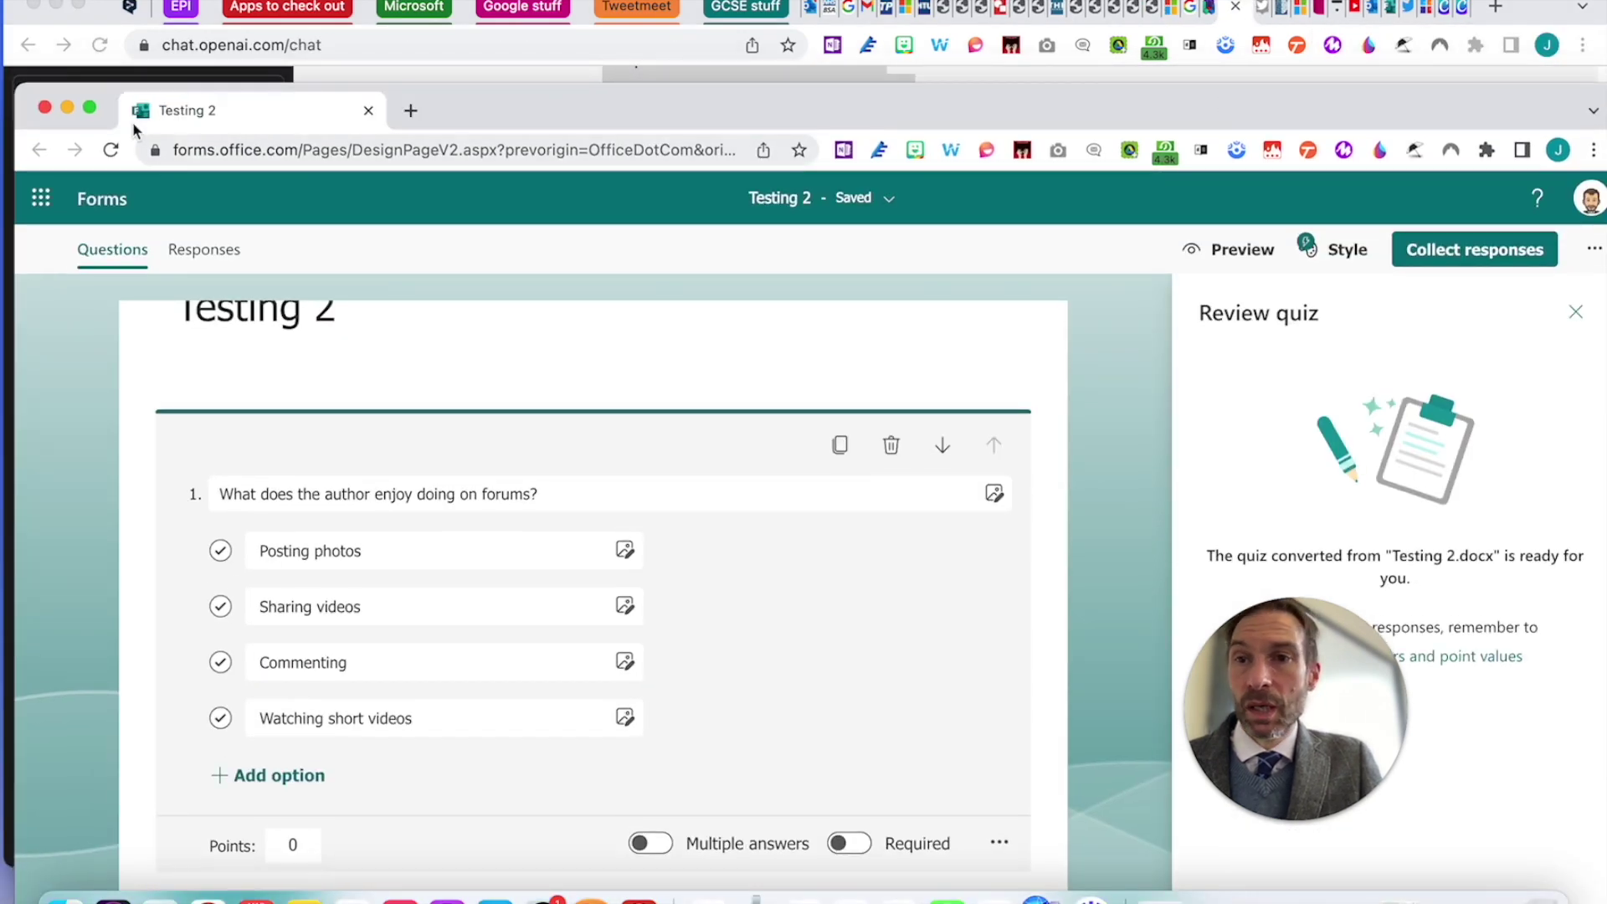
mouse_move(92, 112)
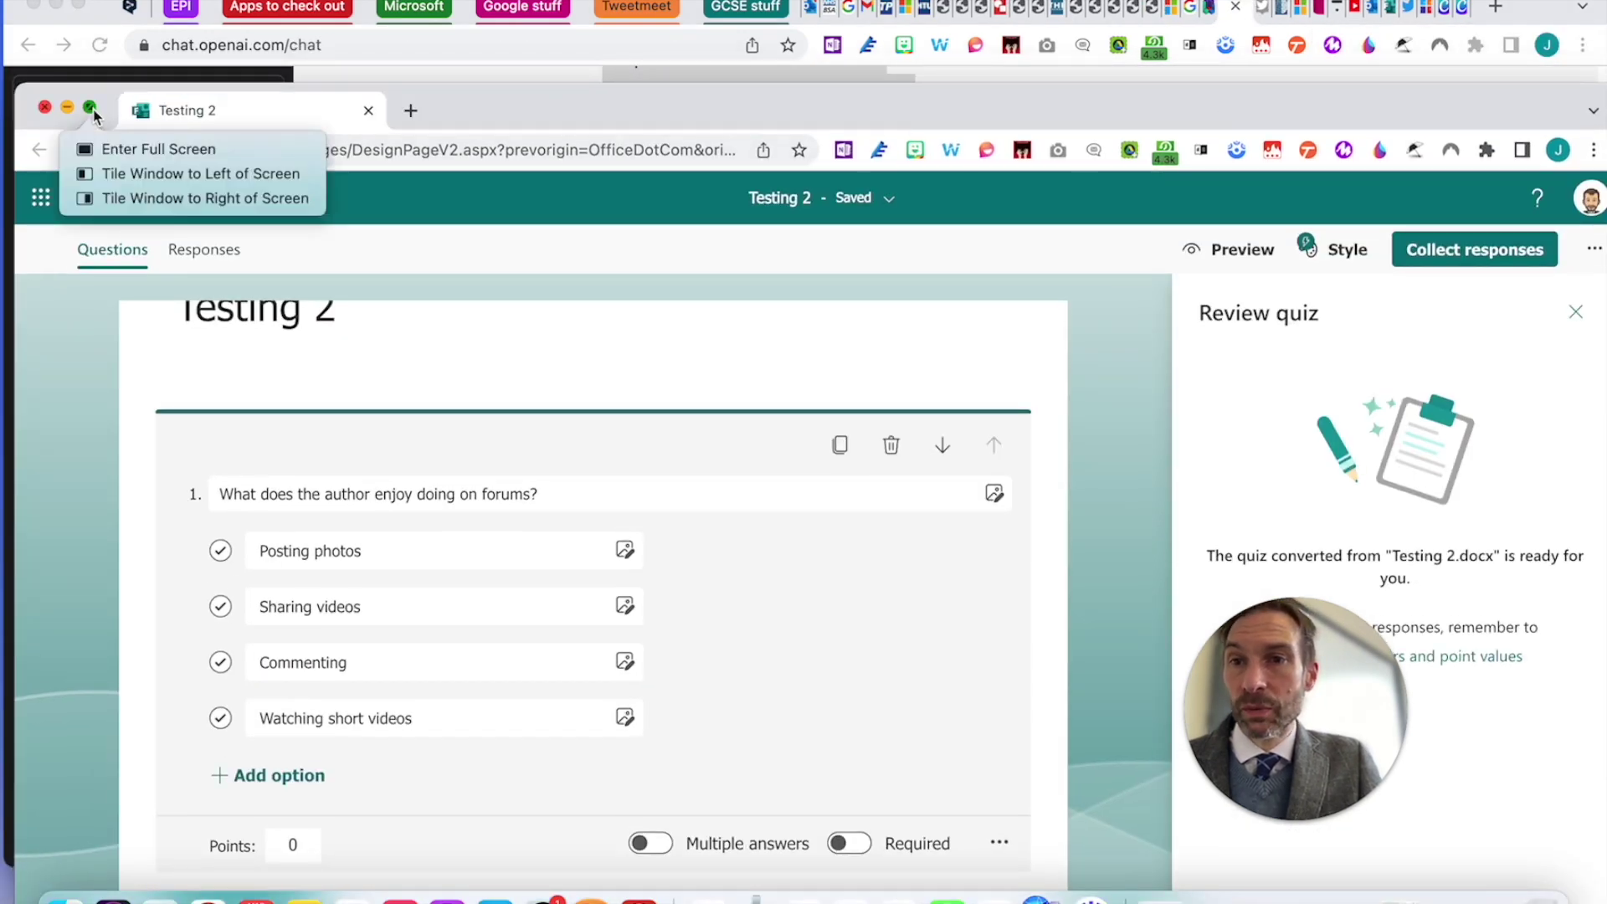
left_click(100, 173)
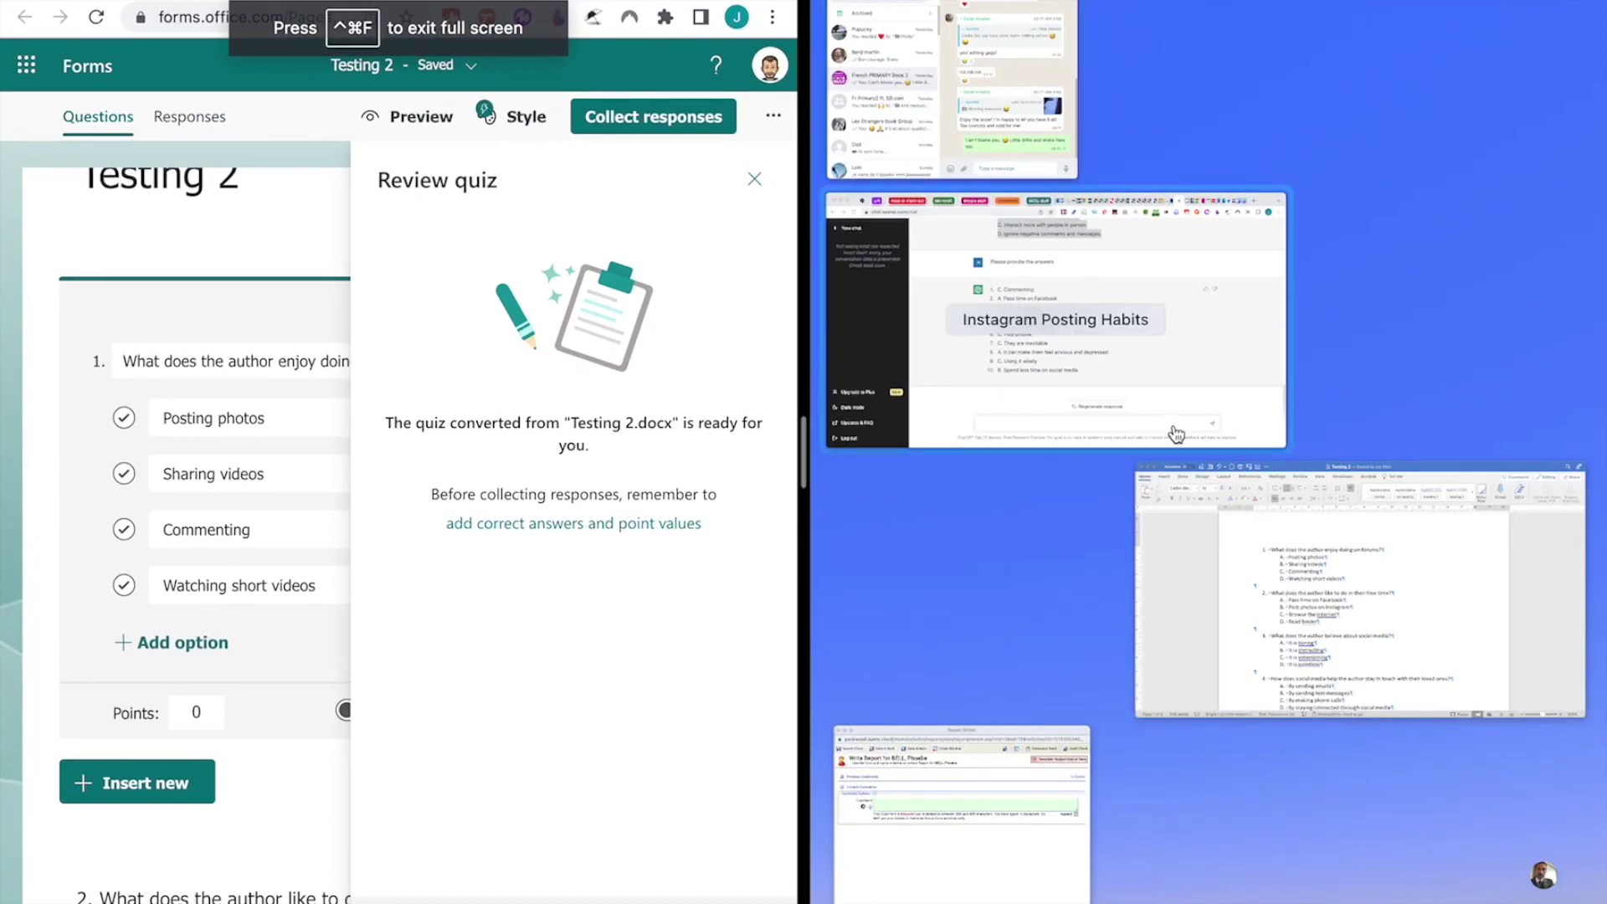
left_click(1187, 361)
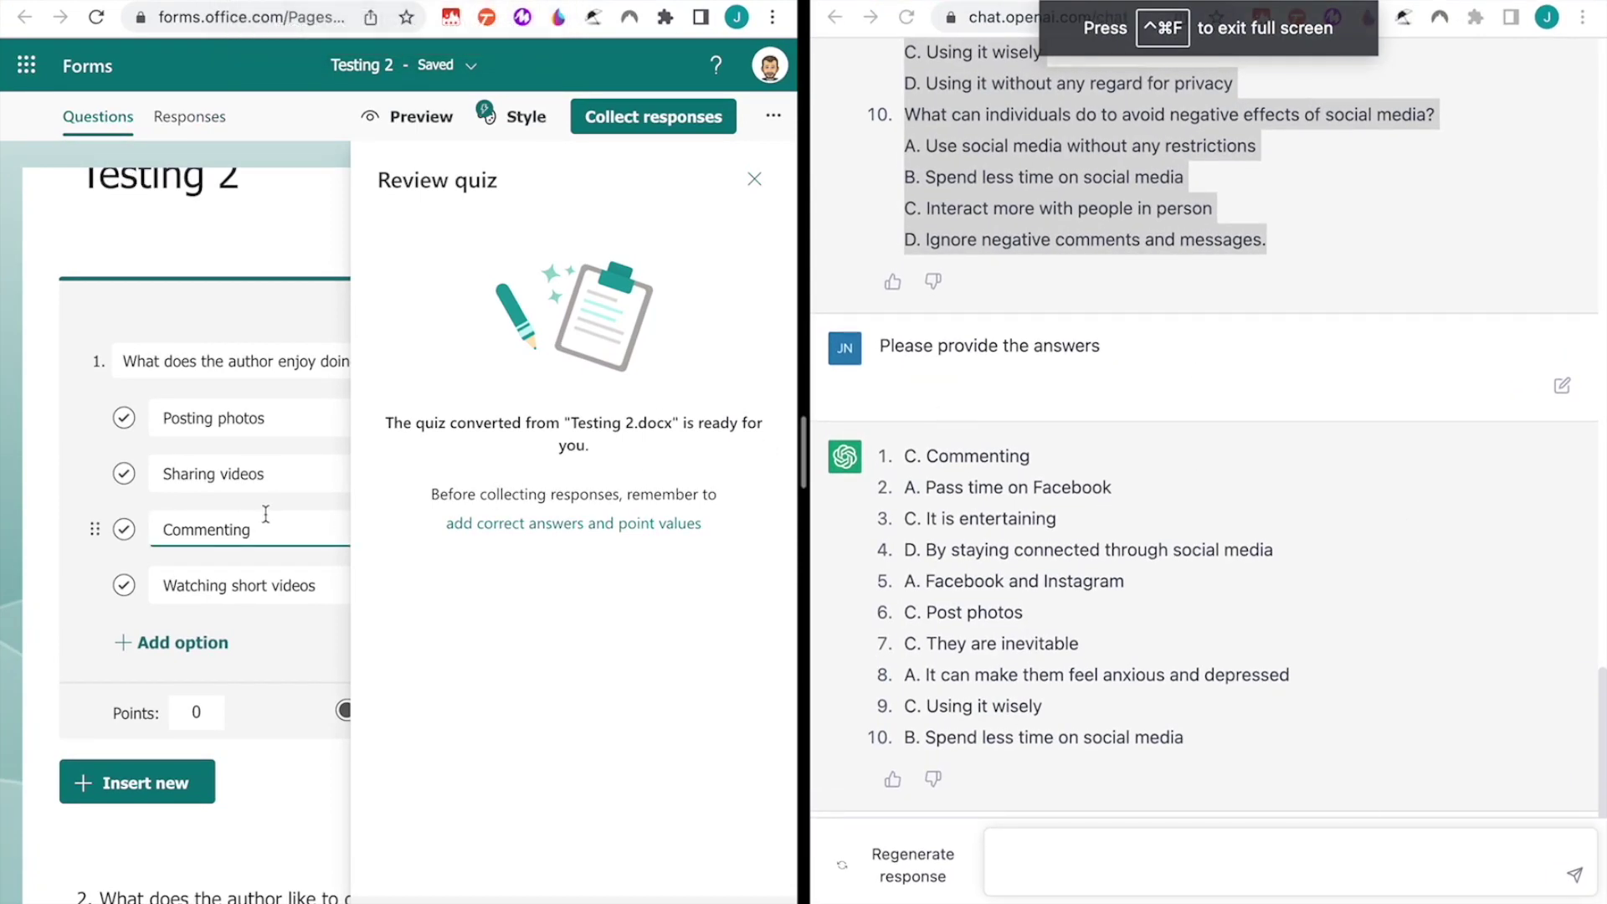
Mark Commenting as question 1's correct answer, worth 1 point
left_click(124, 529)
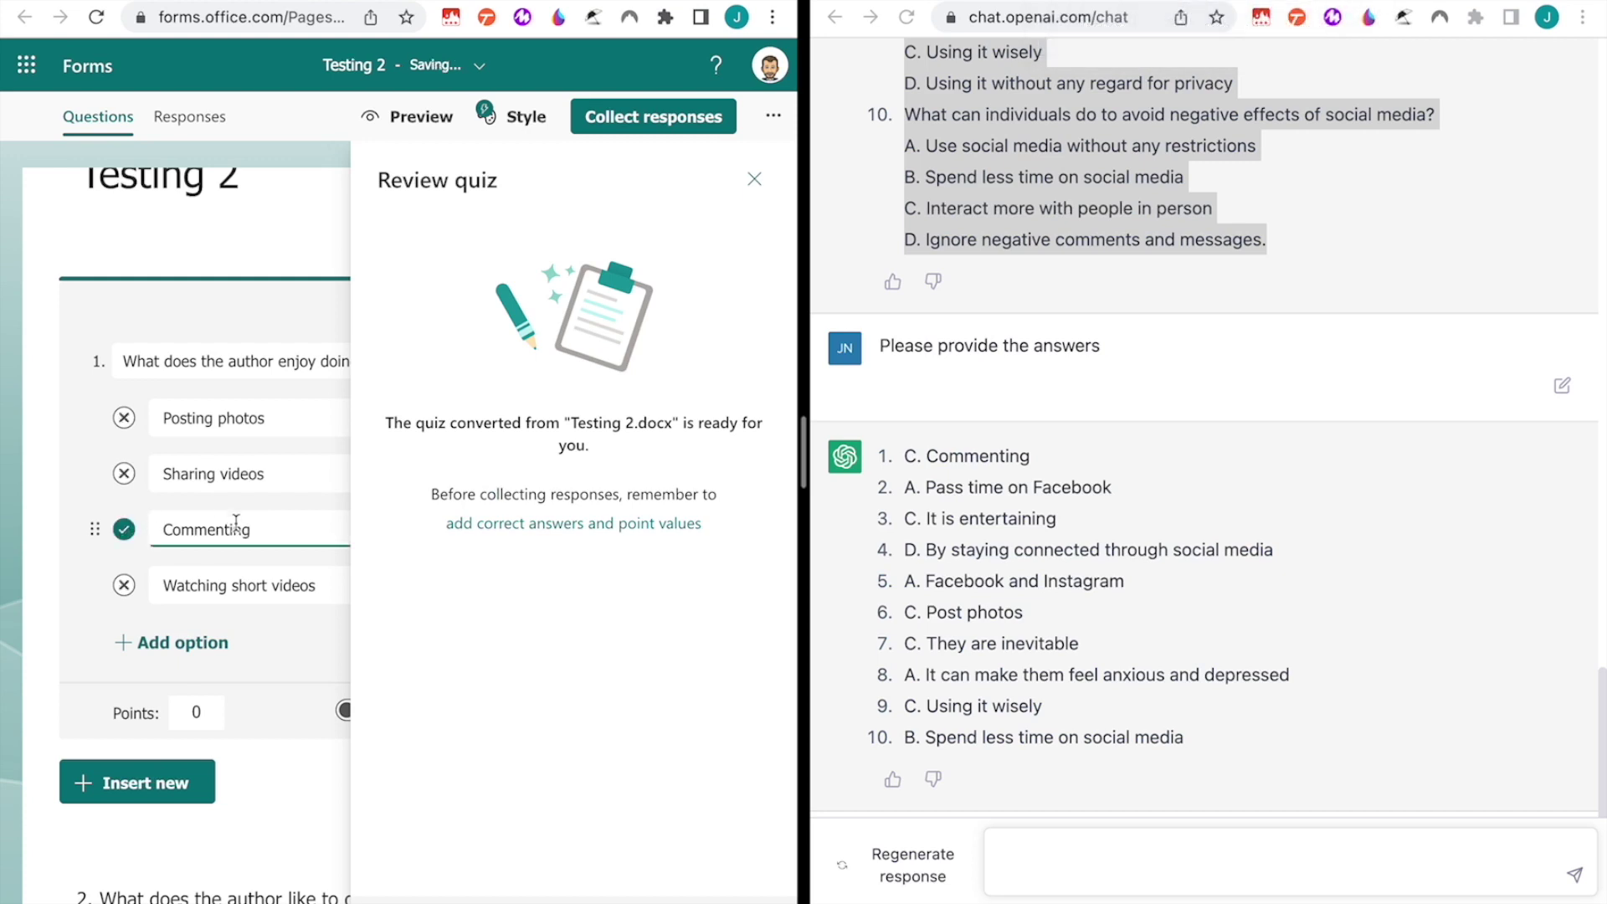
scroll(259, 534, "down", 2)
scroll(259, 535, "down", 2)
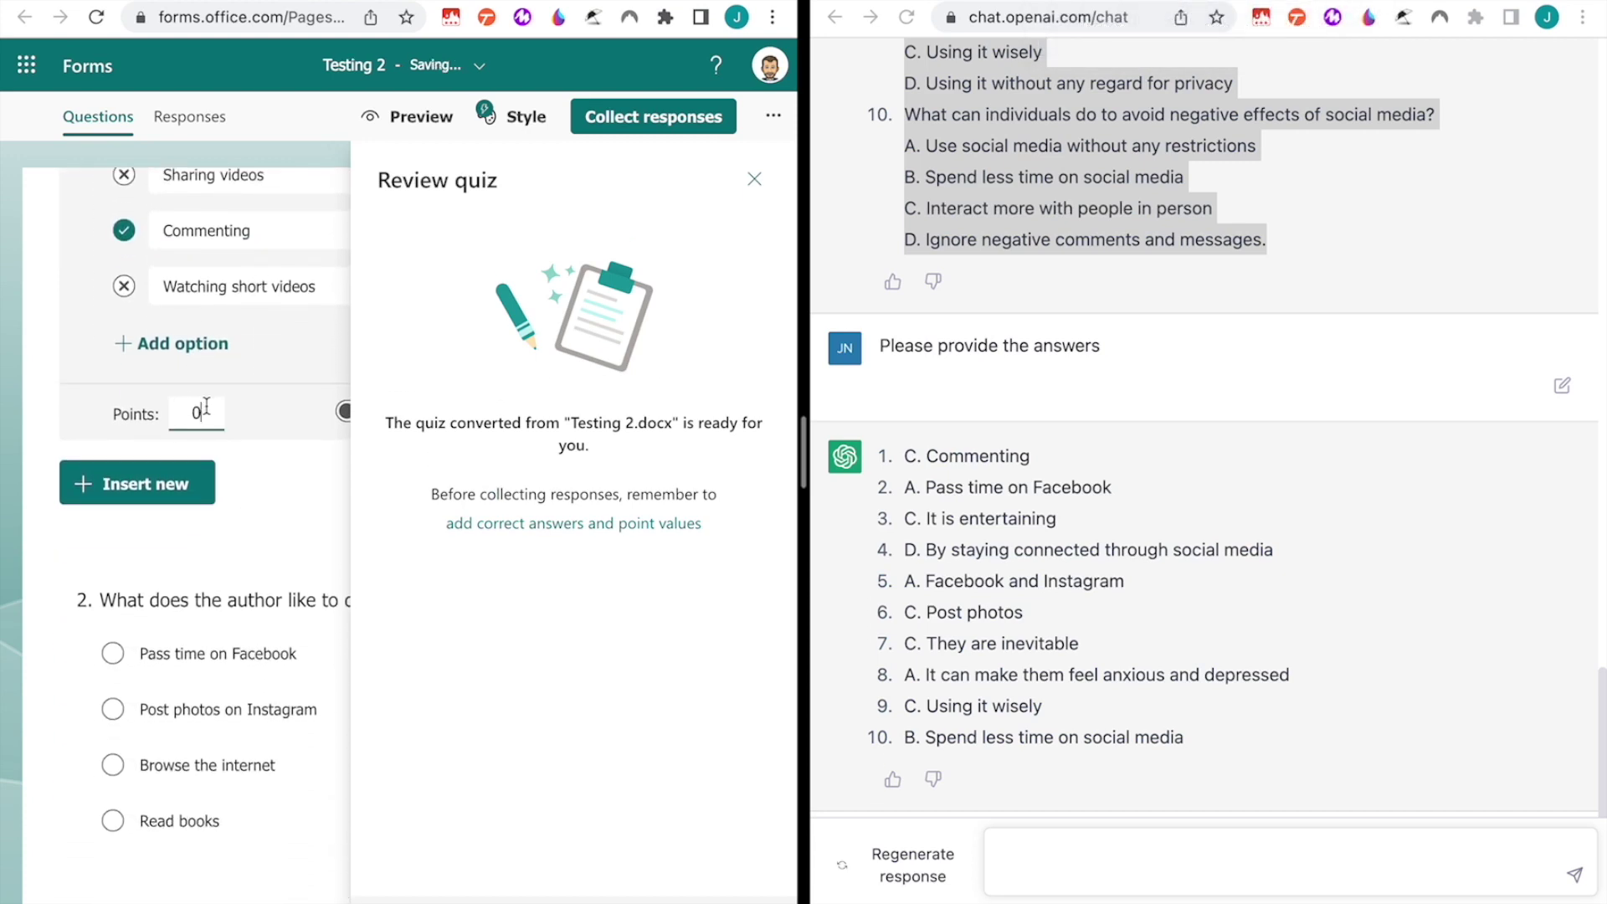
scroll(264, 510, "down", 1)
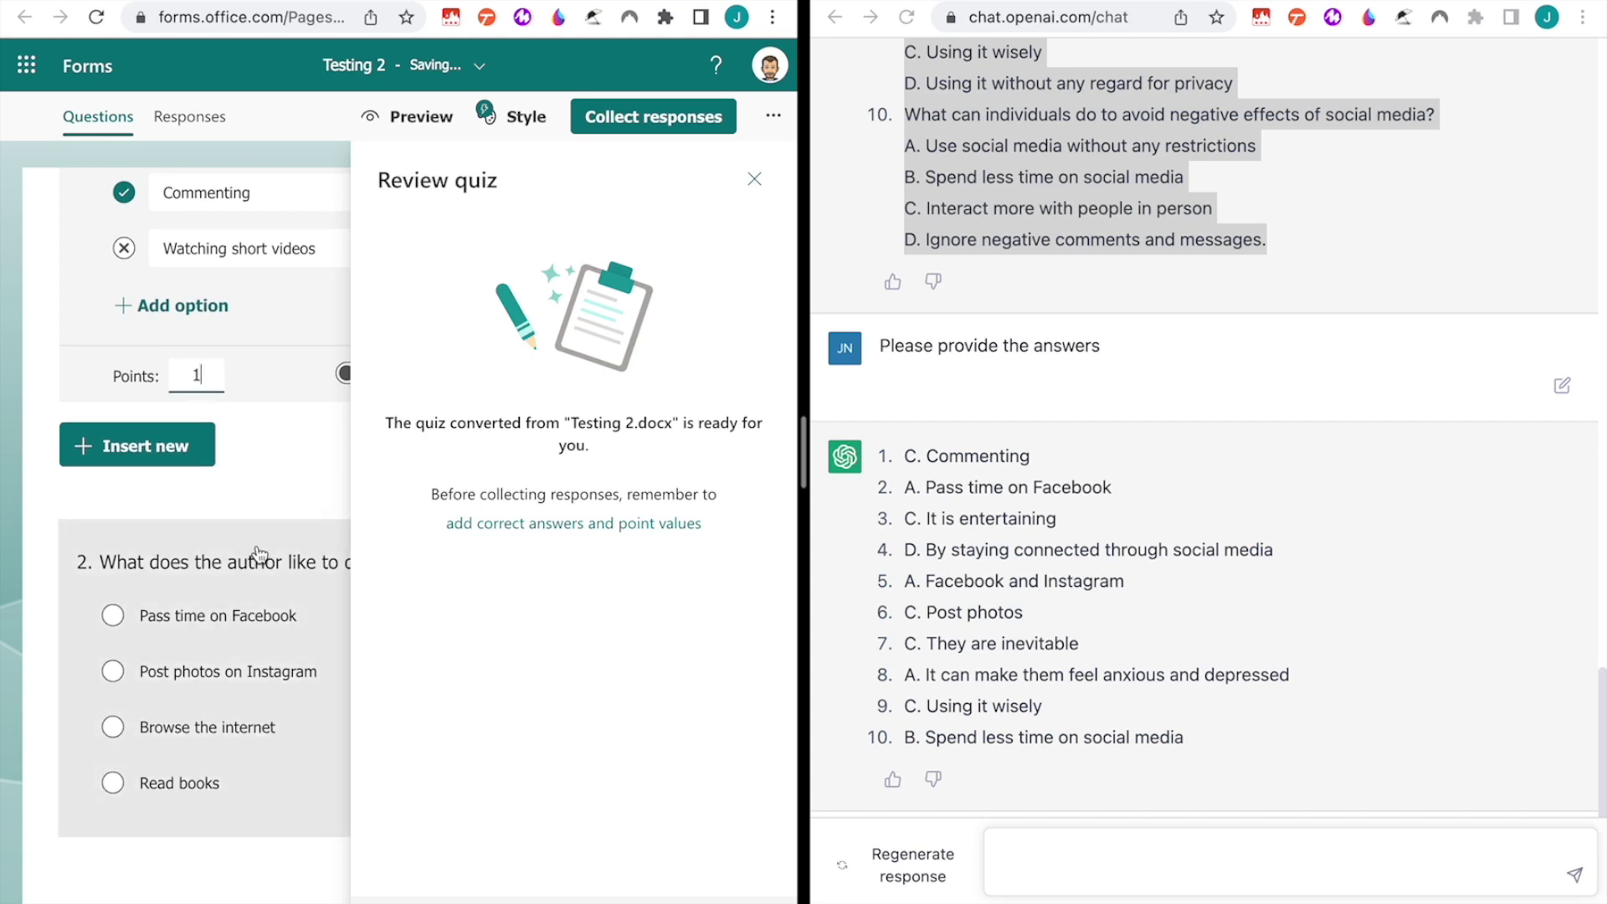
scroll(260, 553, "down", 1)
Mark Pass time on Facebook correct for question 2 and close the Review quiz pane
left_click(209, 512)
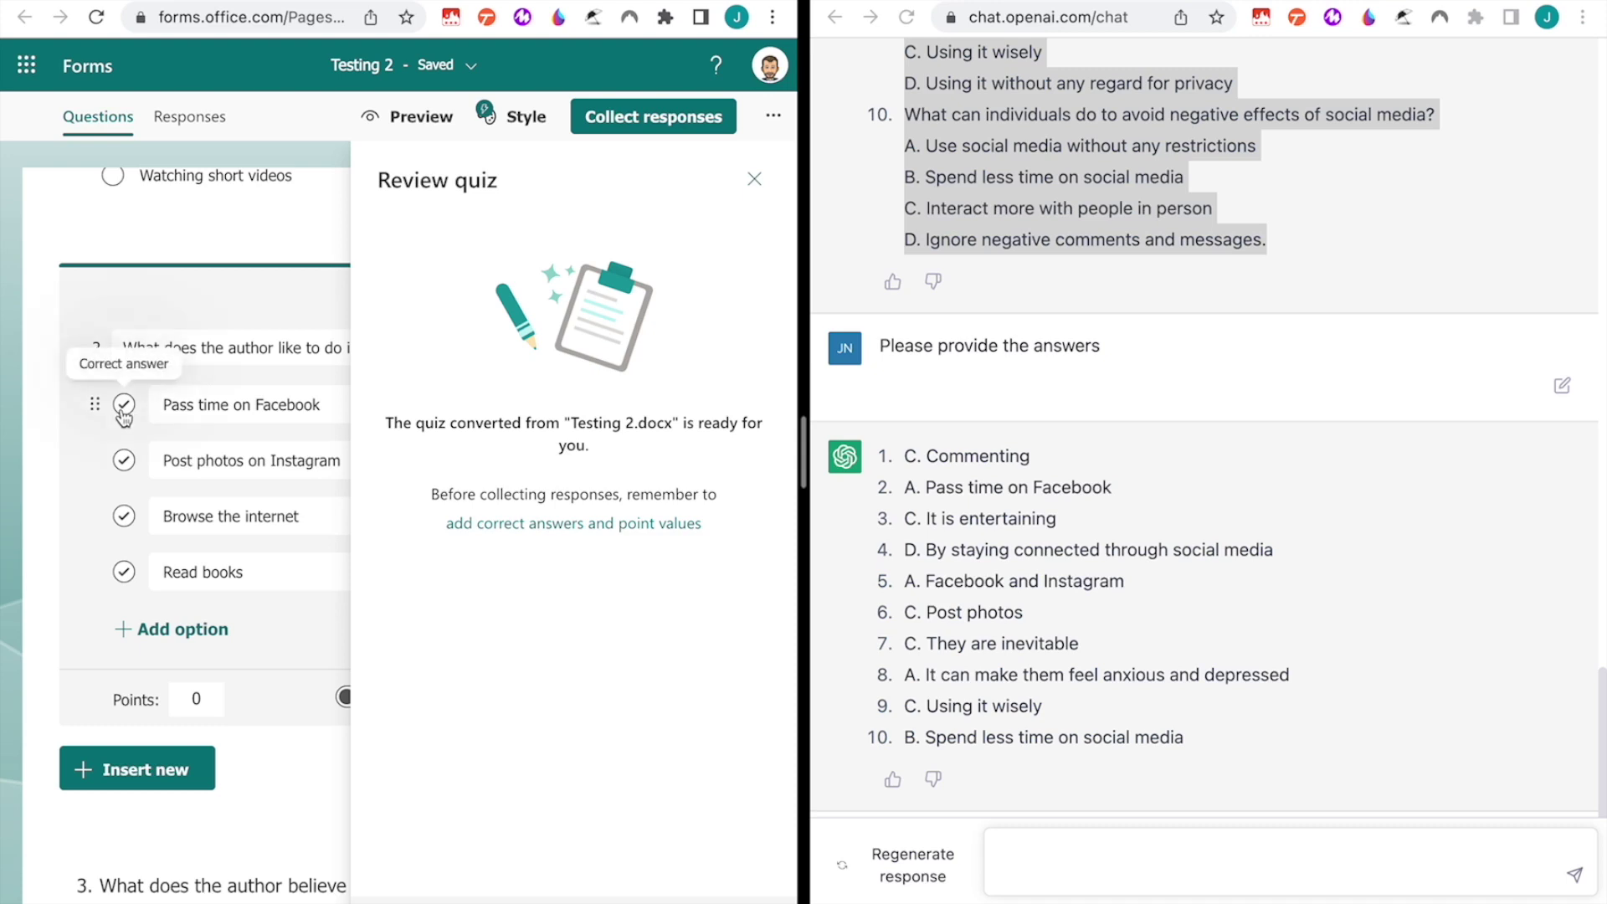
left_click(124, 405)
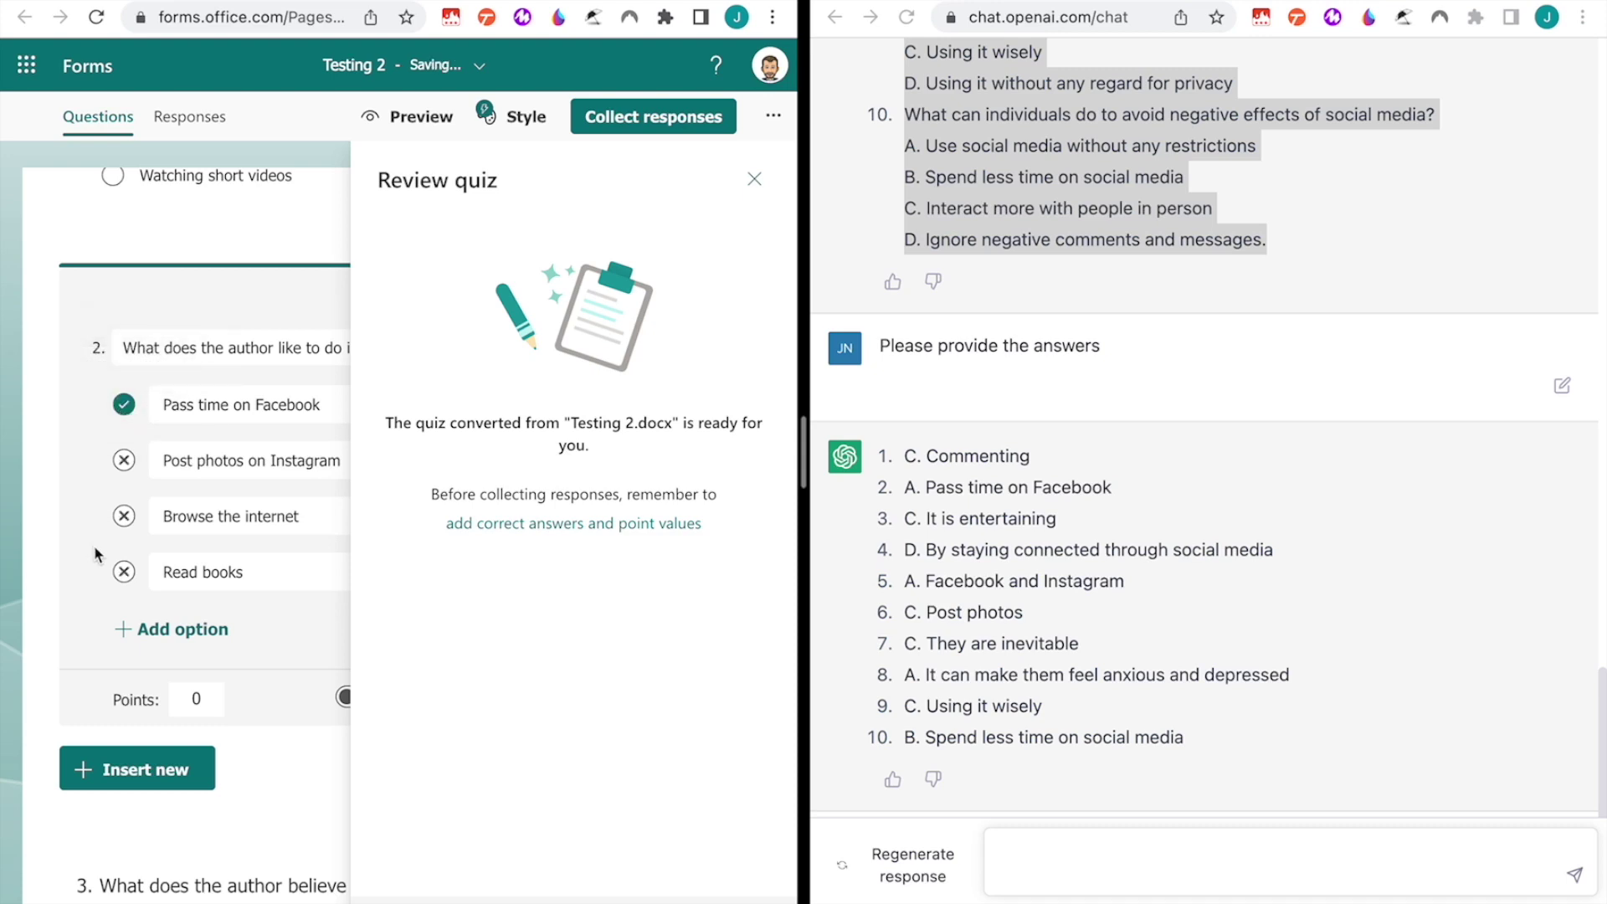
left_click(754, 179)
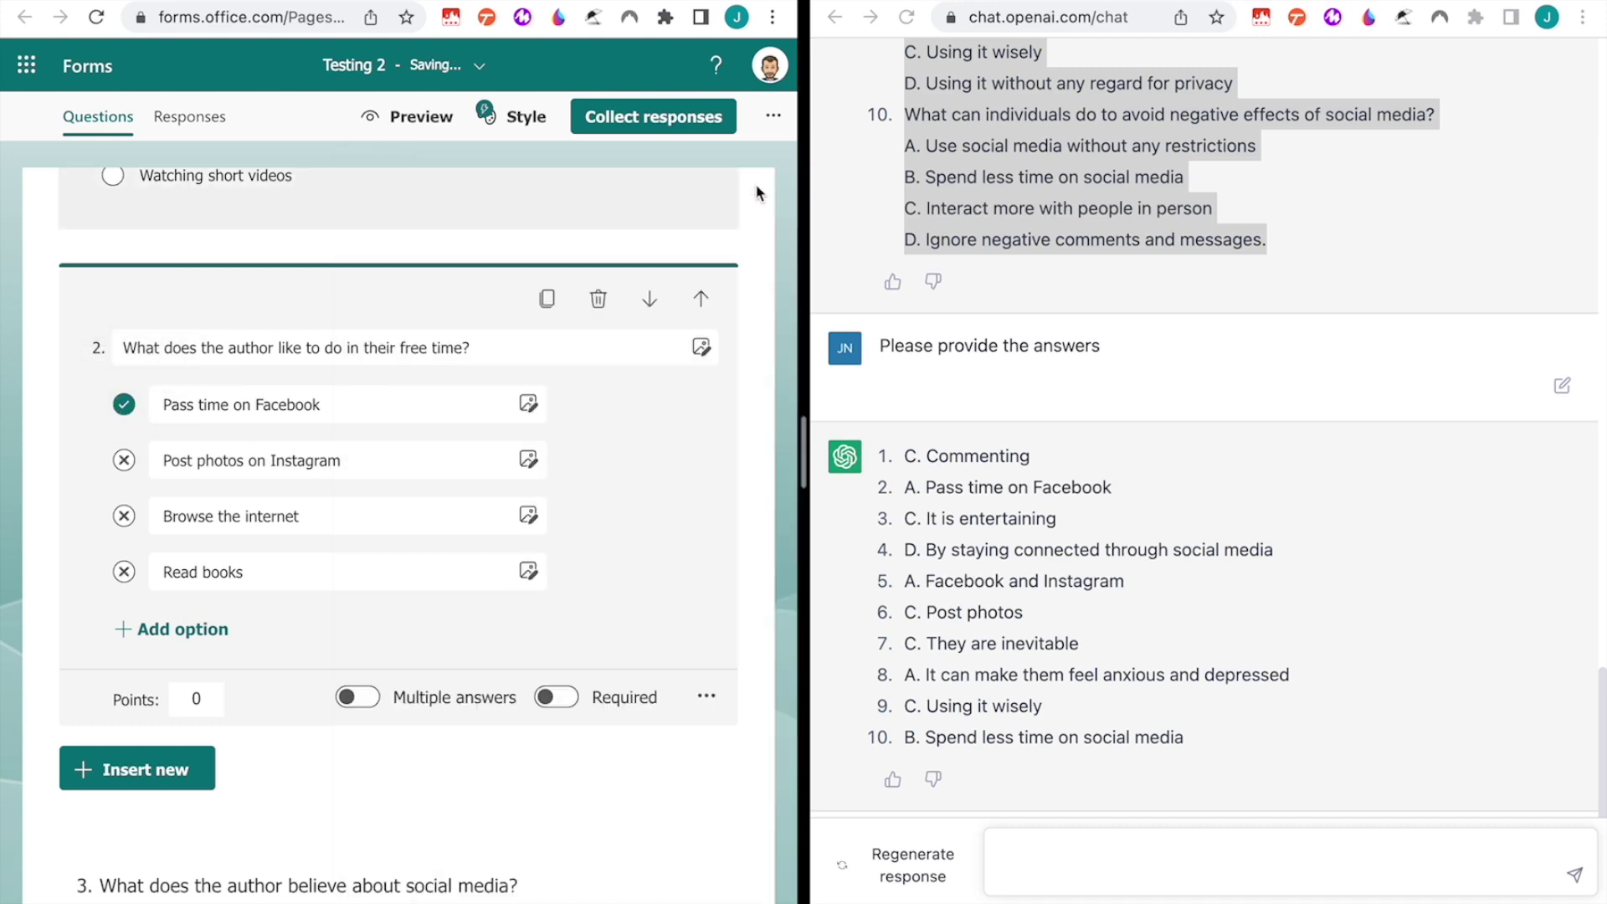
scroll(721, 459, "up", 3)
scroll(721, 461, "up", 2)
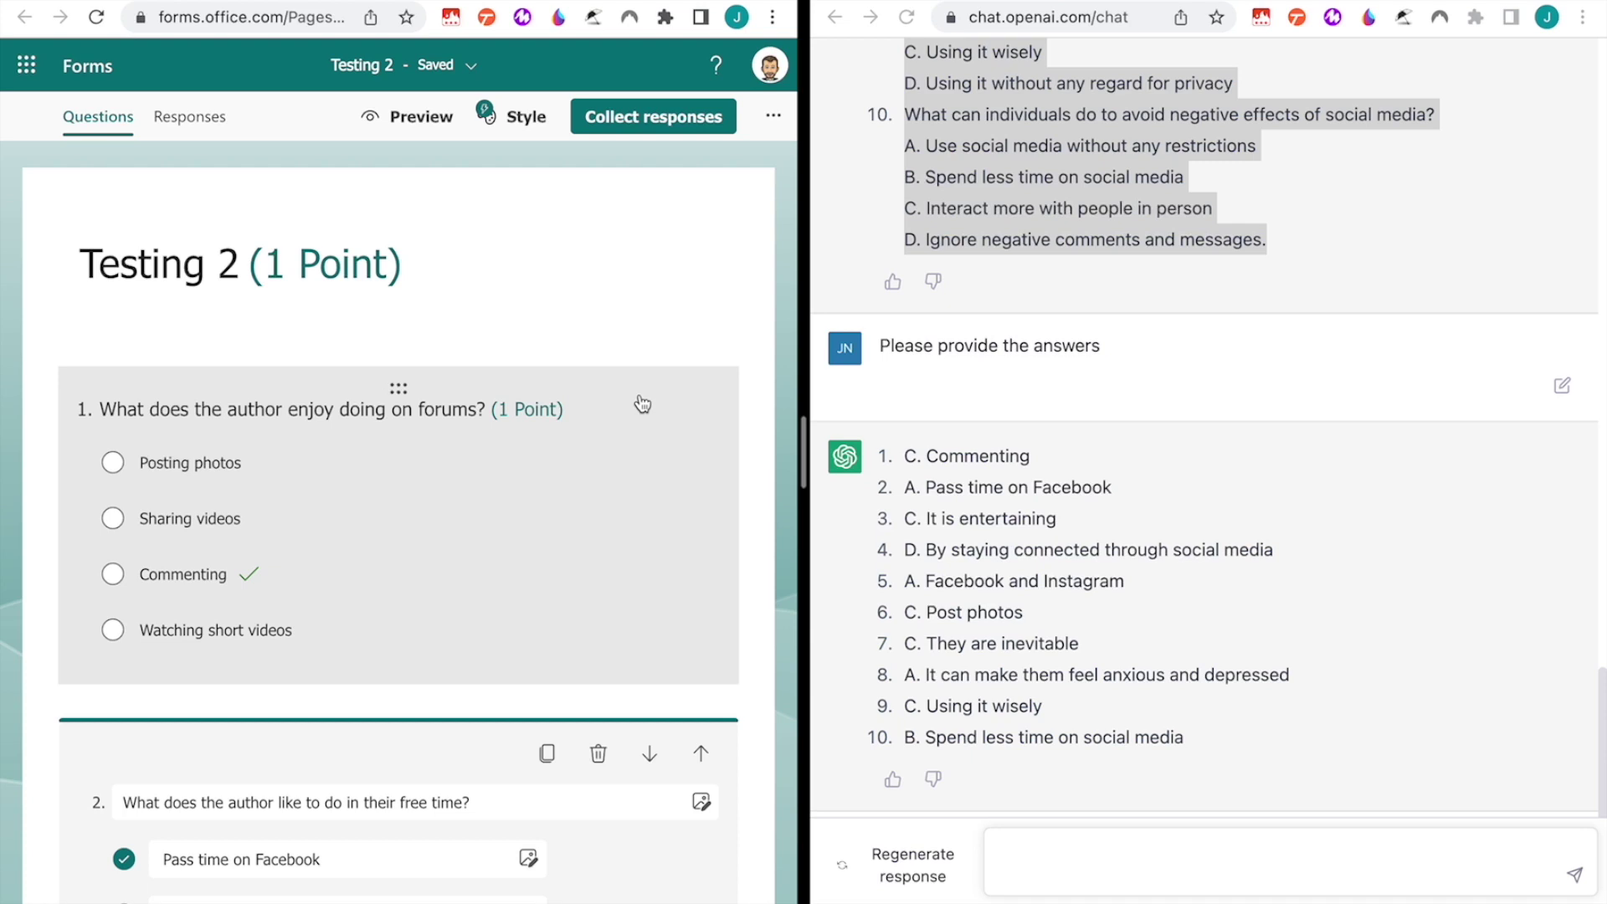
scroll(1309, 510, "up", 1)
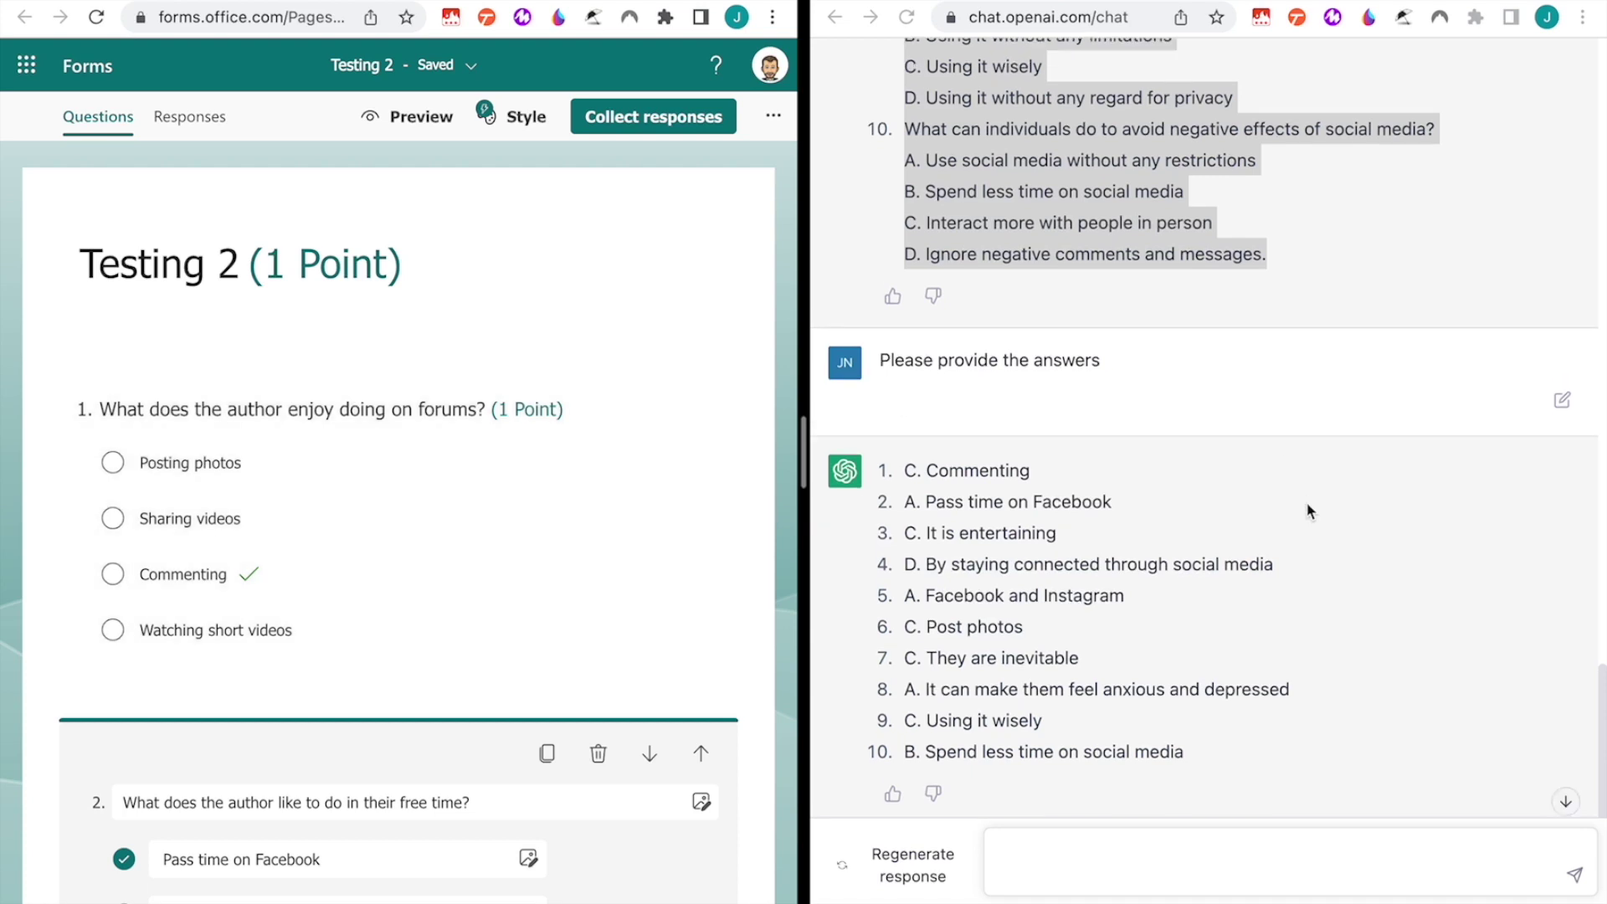
scroll(1310, 510, "up", 2)
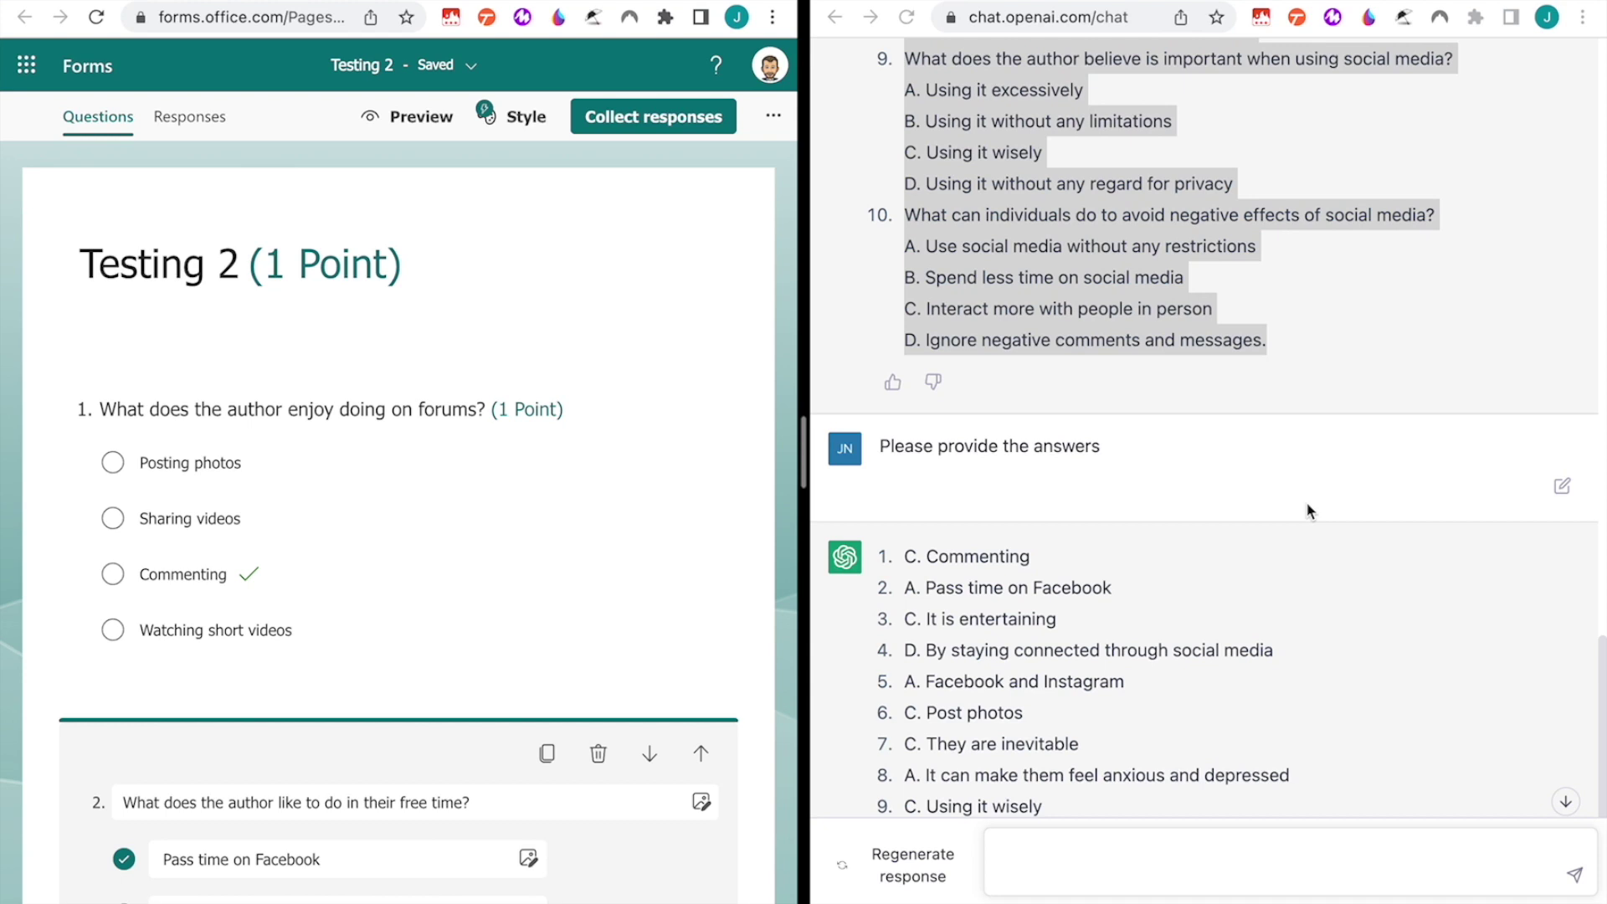
scroll(1309, 510, "up", 1)
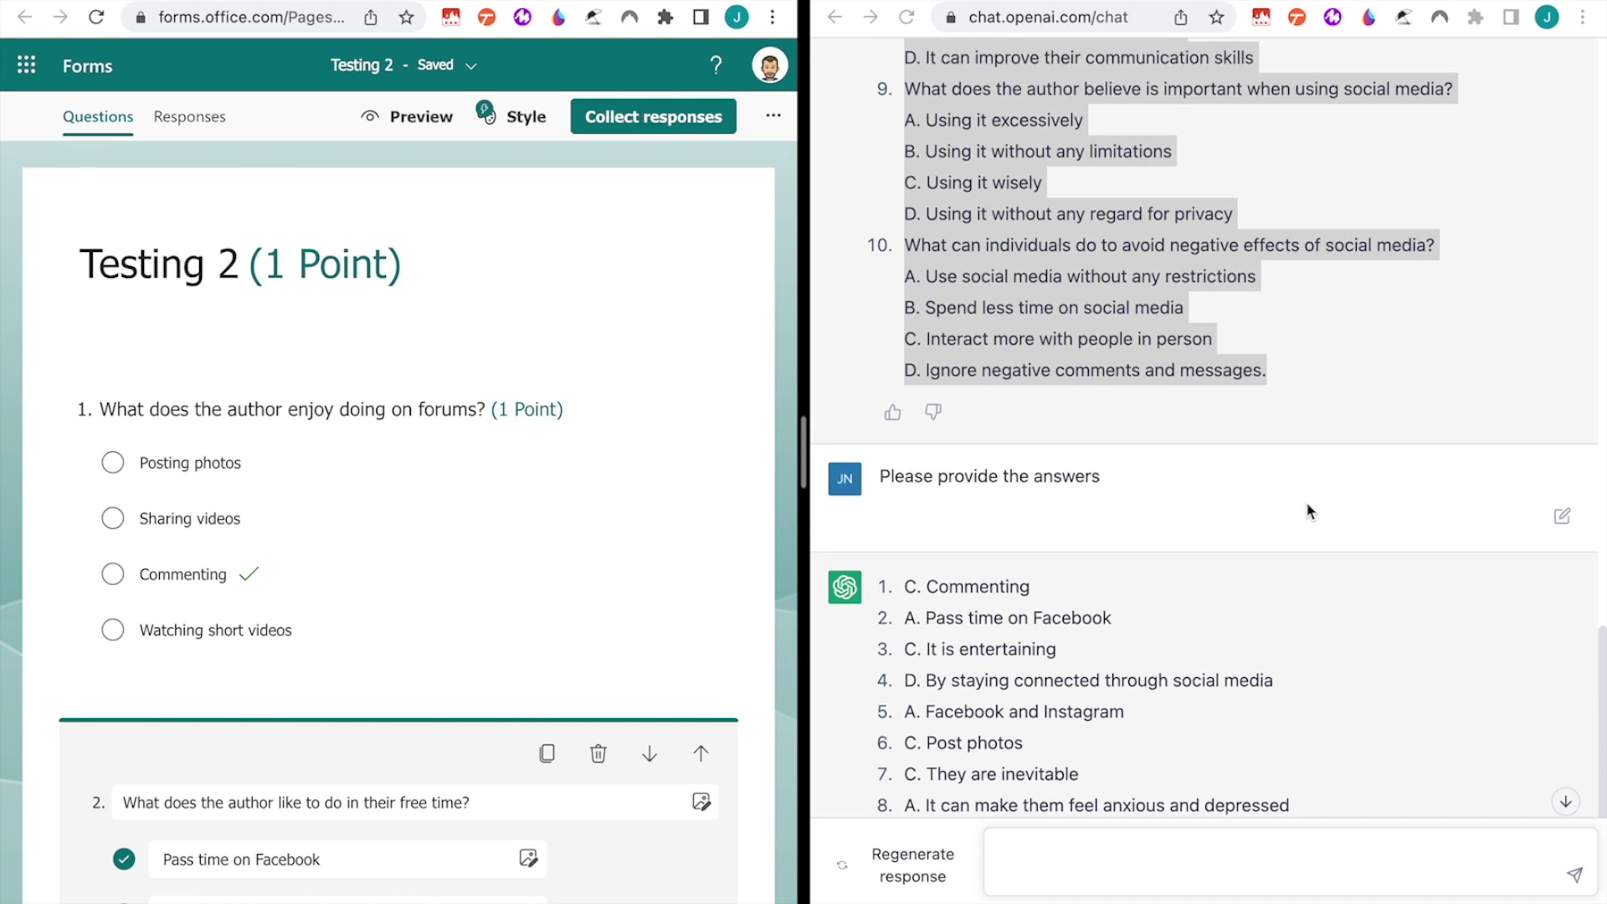